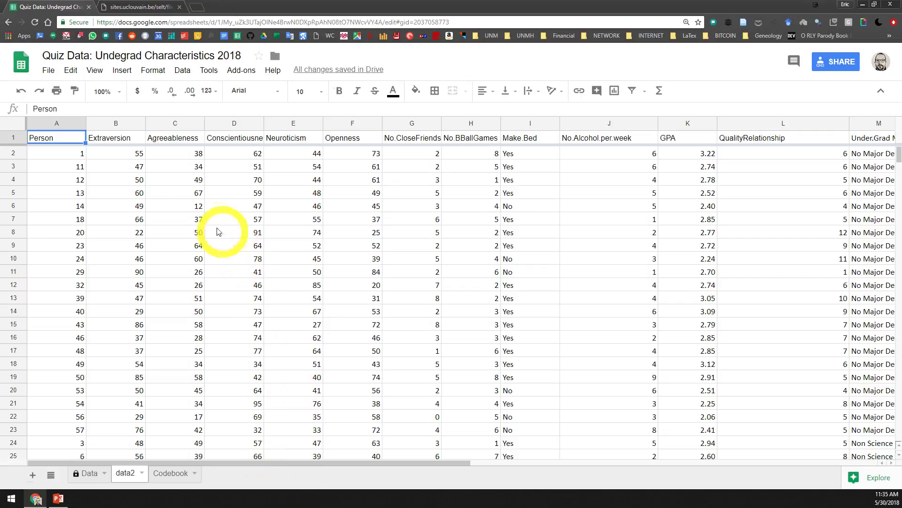
Step: Calculate the correlation between the Extraversion and Agreeableness columns in cell W3 of data2 with =CORREL(B:B,C:C)
left_click_drag(113, 123, 159, 310)
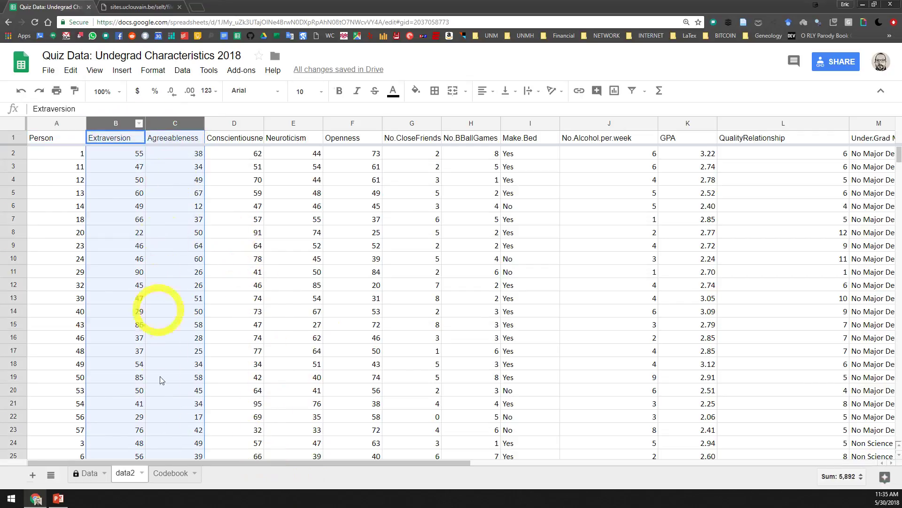
left_click_drag(171, 462, 642, 467)
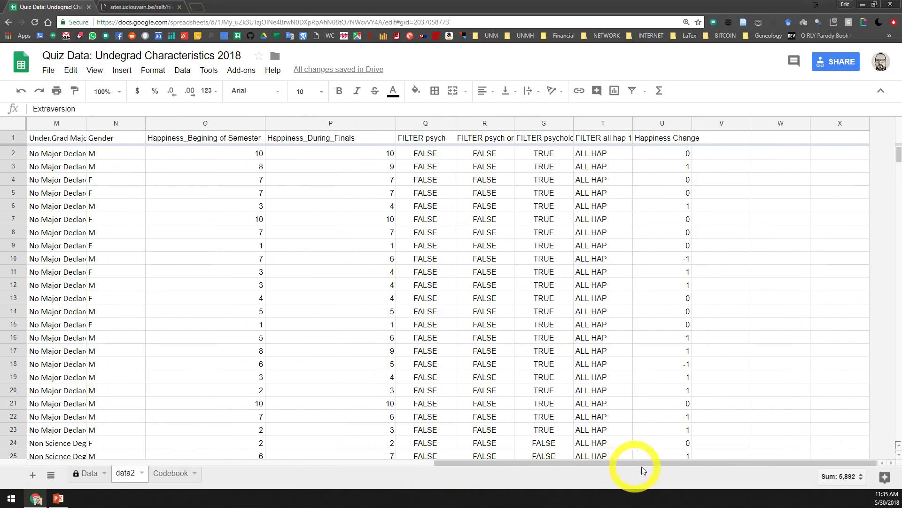
left_click(765, 155)
left_click(761, 167)
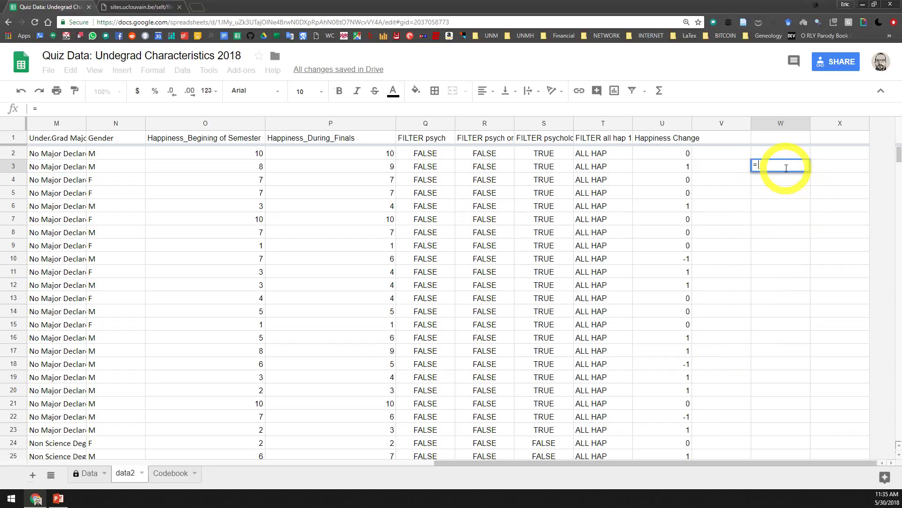
type("COR")
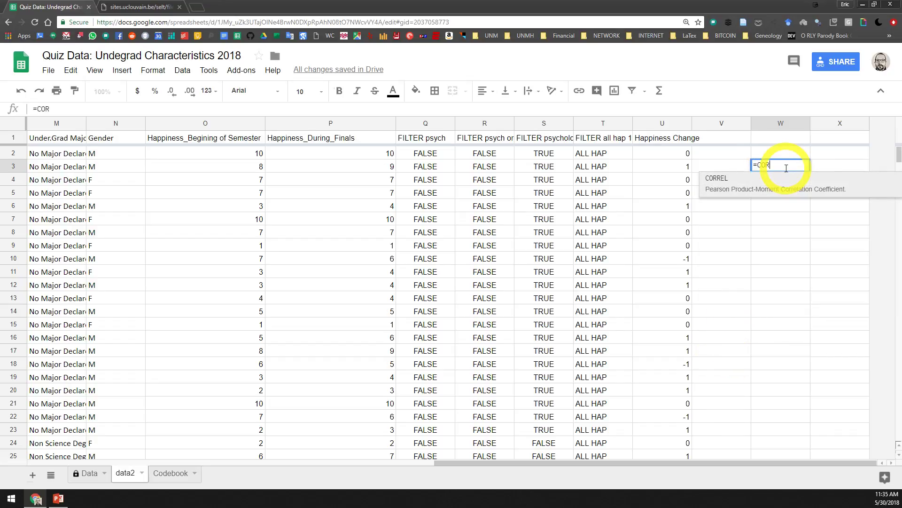
type("REL(")
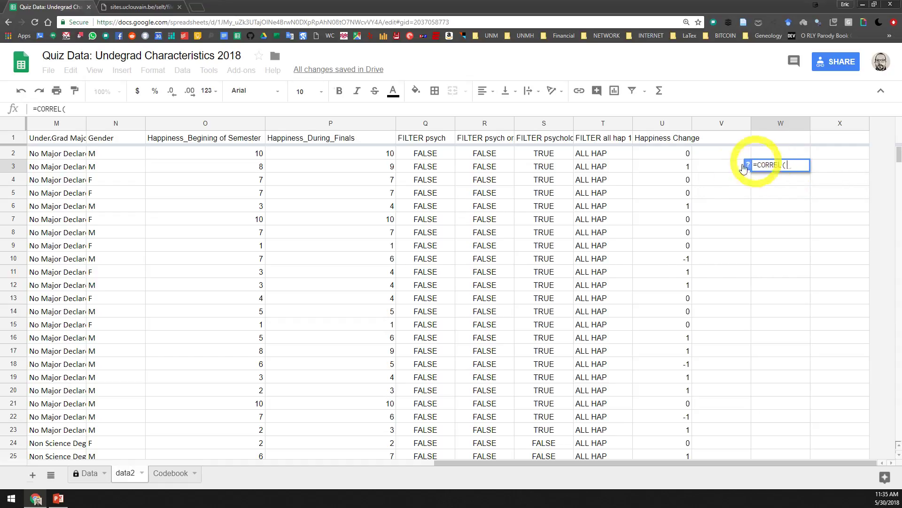
left_click_drag(611, 465, 200, 474)
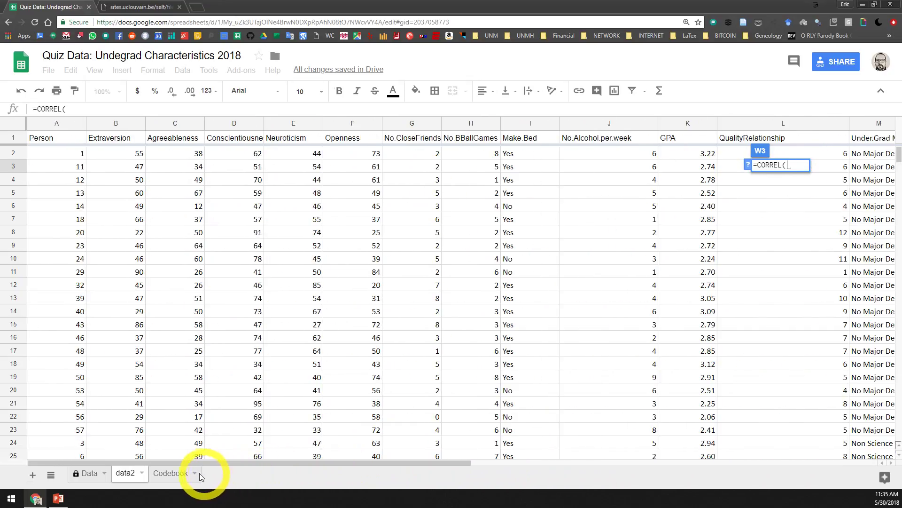
left_click(129, 126)
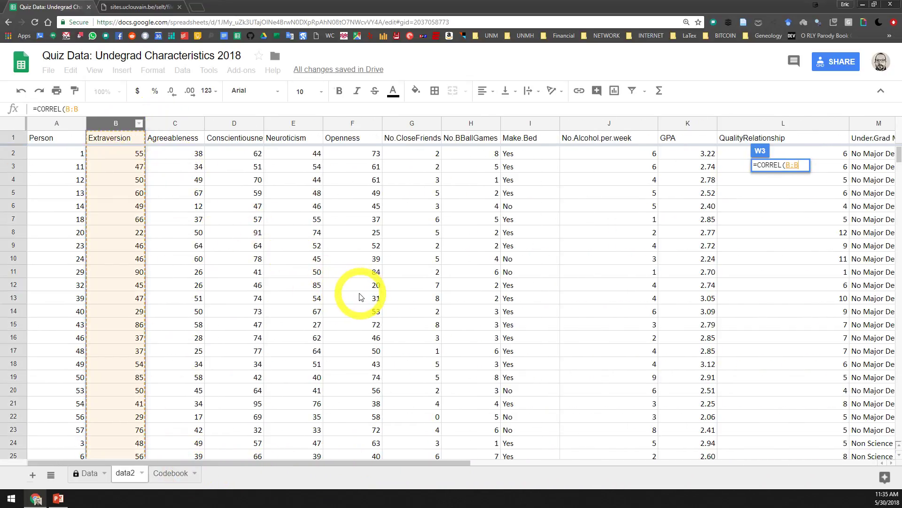
type(",")
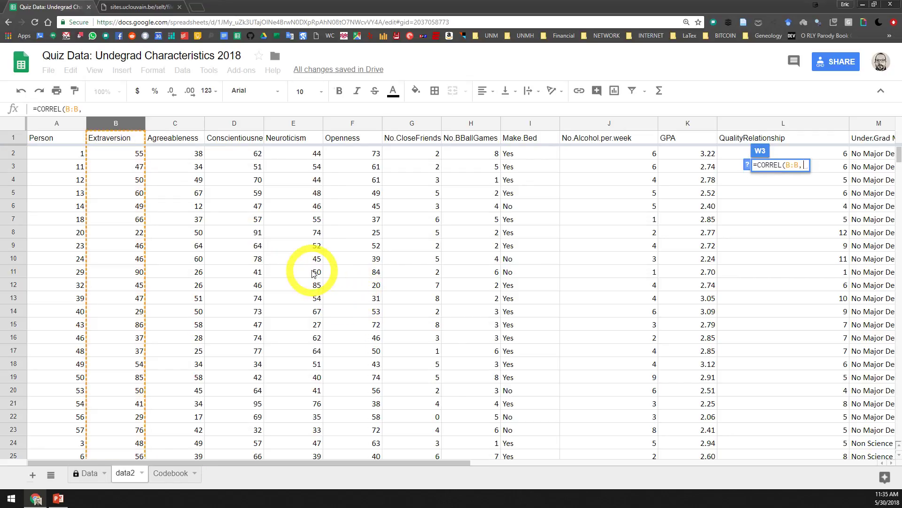
left_click(158, 125)
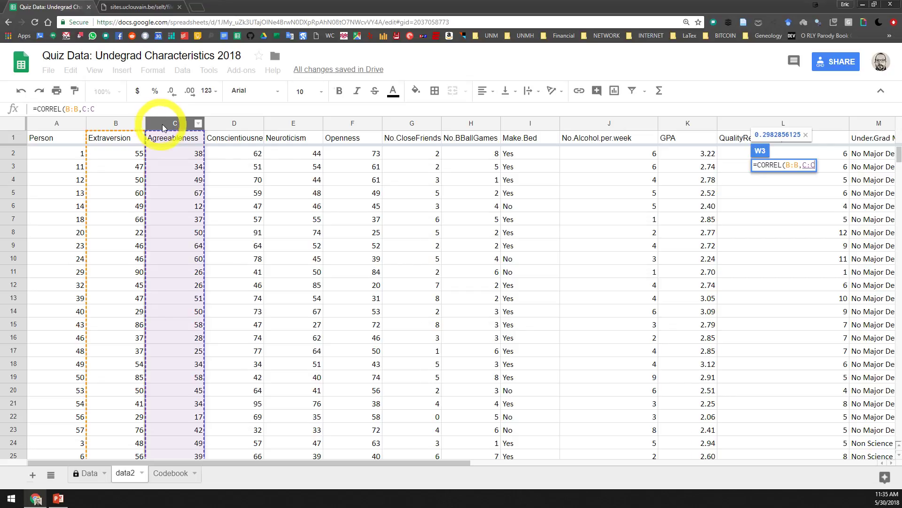
left_click_drag(299, 463, 634, 475)
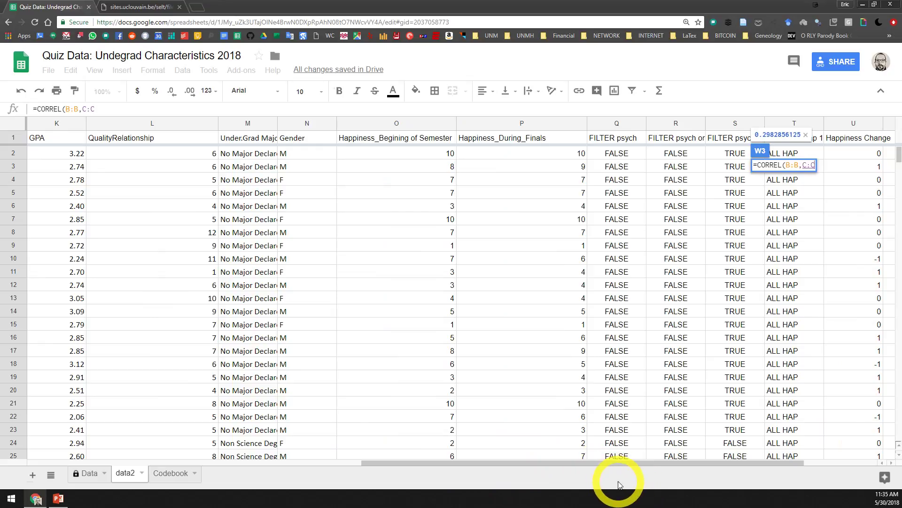
key("Return")
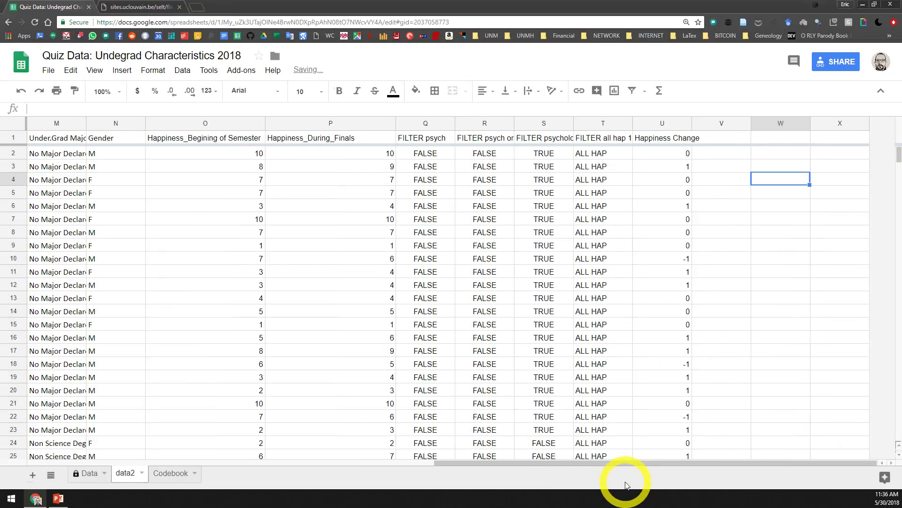
Step: Reduce the W3 correlation to two decimal places and label it "Agreeableness and Extraversion" in cell W2
left_click(781, 167)
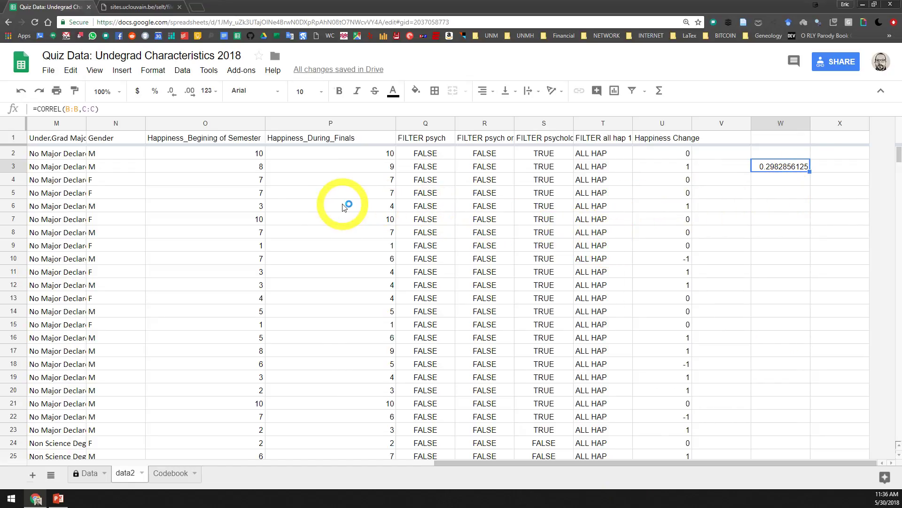
left_click(175, 96)
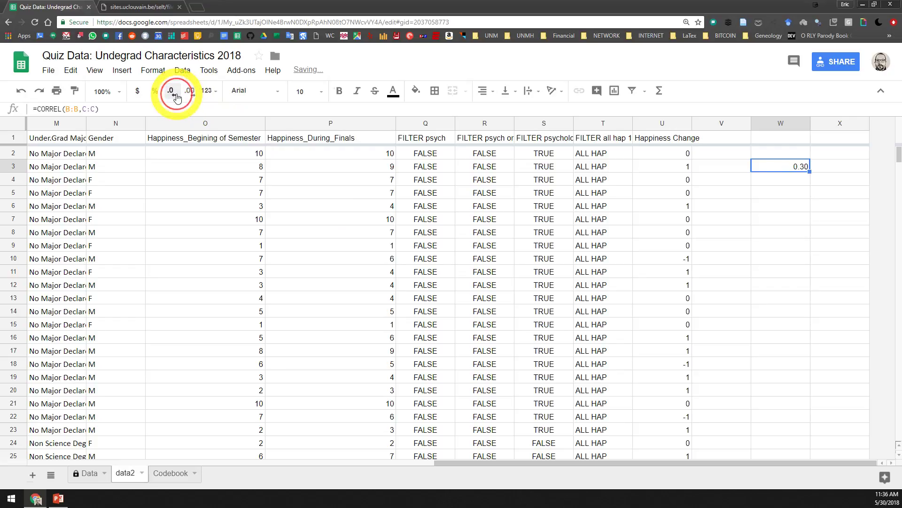
left_click(790, 157)
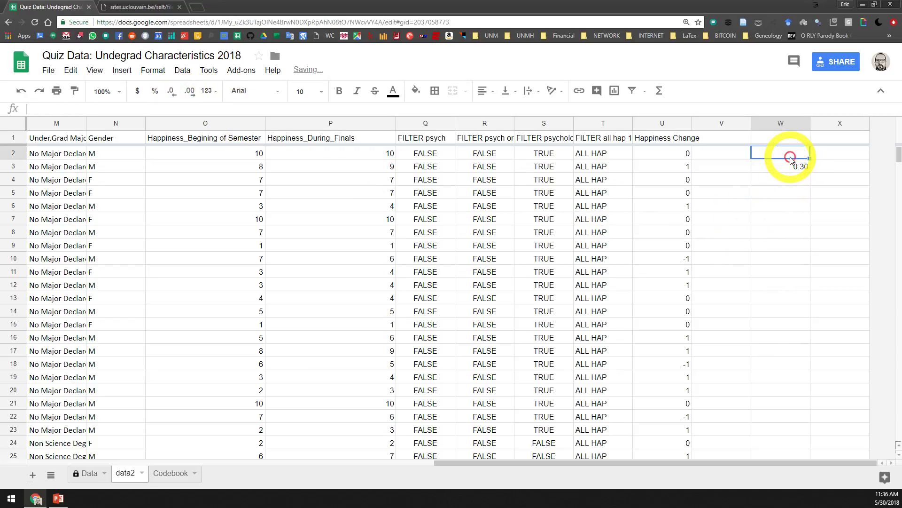
type("Agreeableness an")
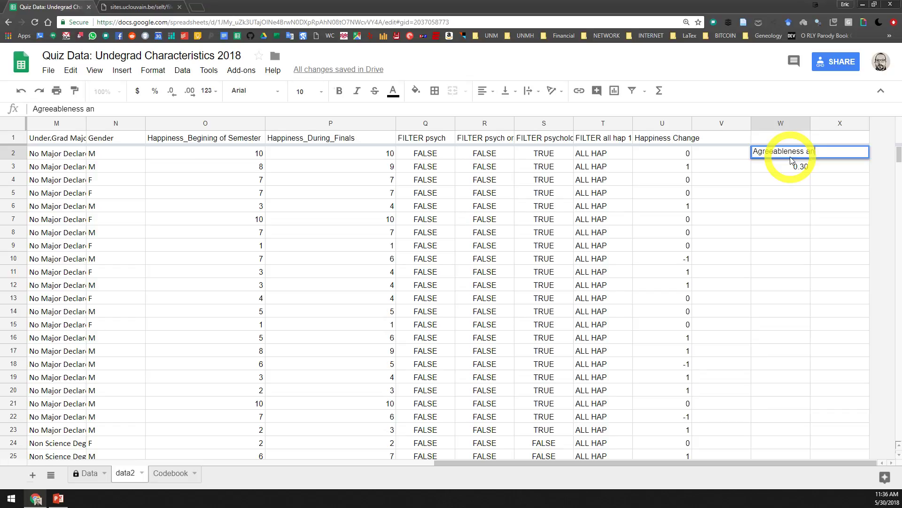
type("d Extraversion")
left_click(802, 174)
left_click(802, 168)
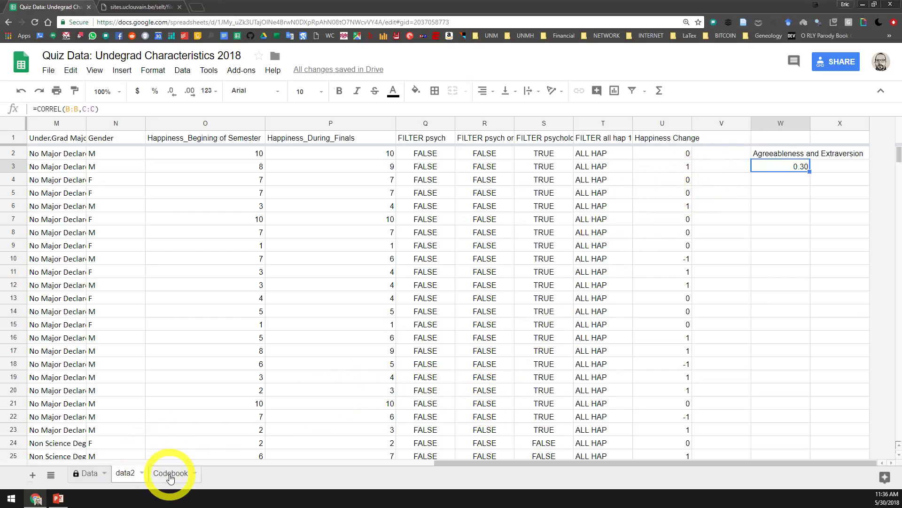
Step: Switch to PowerPoint, highlight "Using the CORREL() function" on the Correlation slide, and return to the spreadsheet
left_click(71, 491)
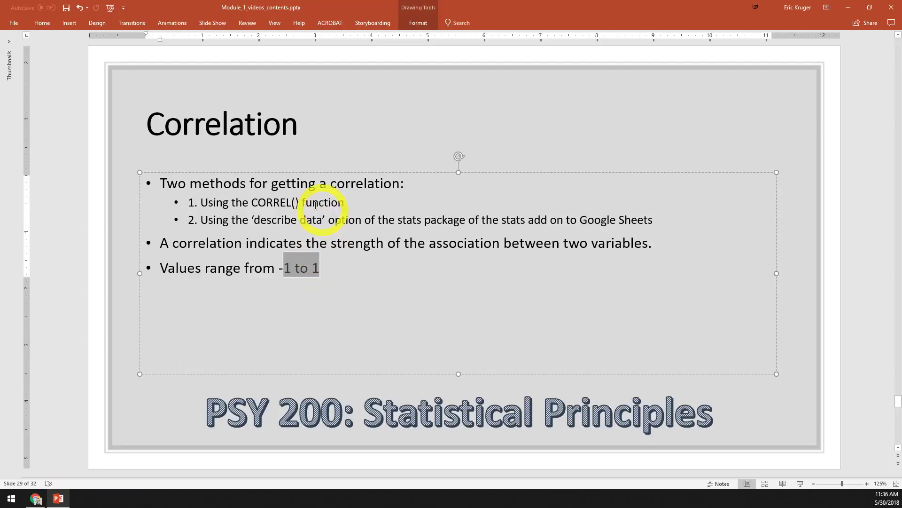
left_click_drag(215, 206, 342, 204)
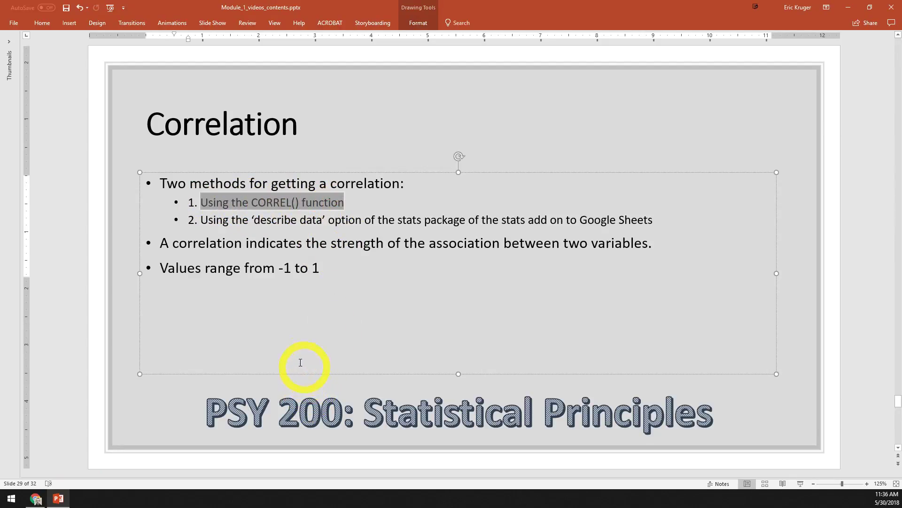
left_click(35, 499)
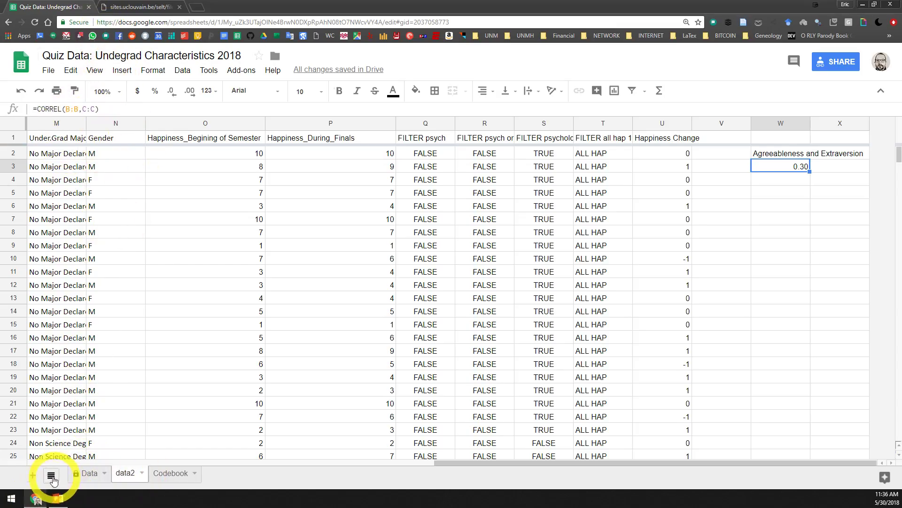
Step: Add a new sheet and calculate the Extraversion–Agreeableness correlation in its cell B2 with =CORREL(data2!B:B,data2!C:C)
left_click(33, 475)
left_click(101, 149)
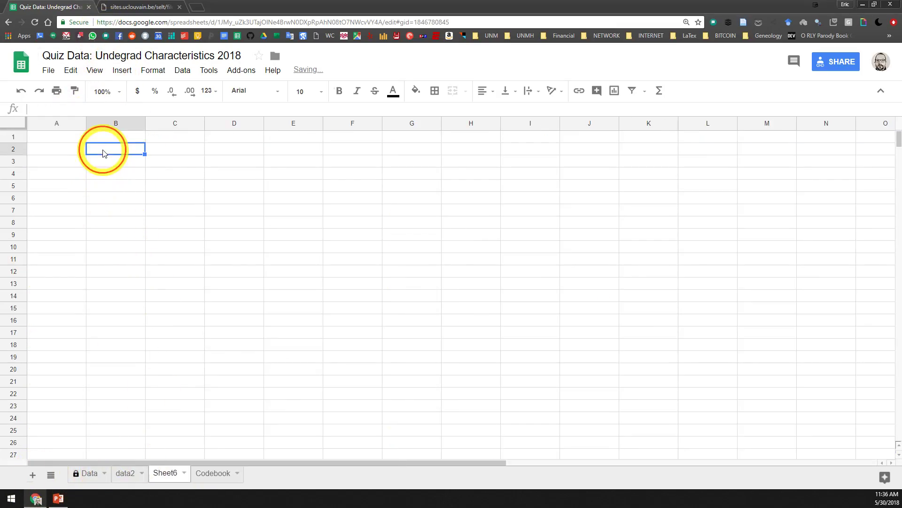
type("=CORR")
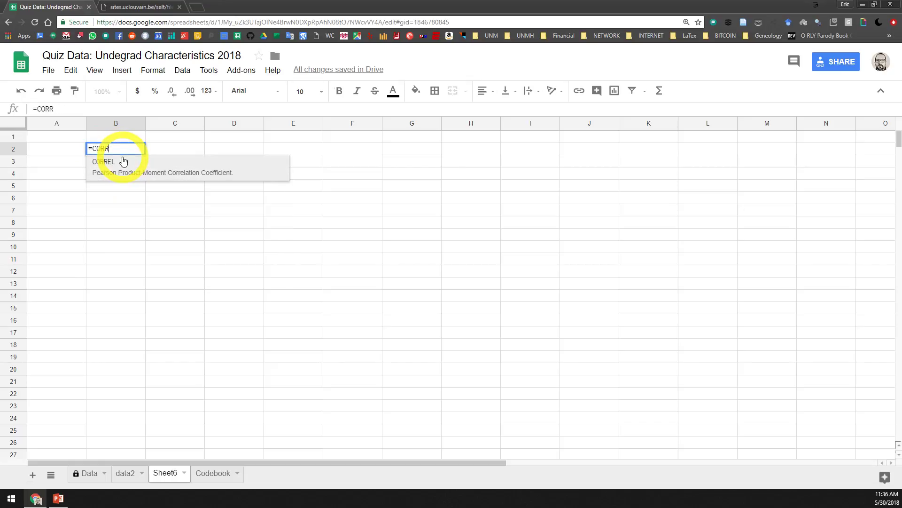
left_click(123, 161)
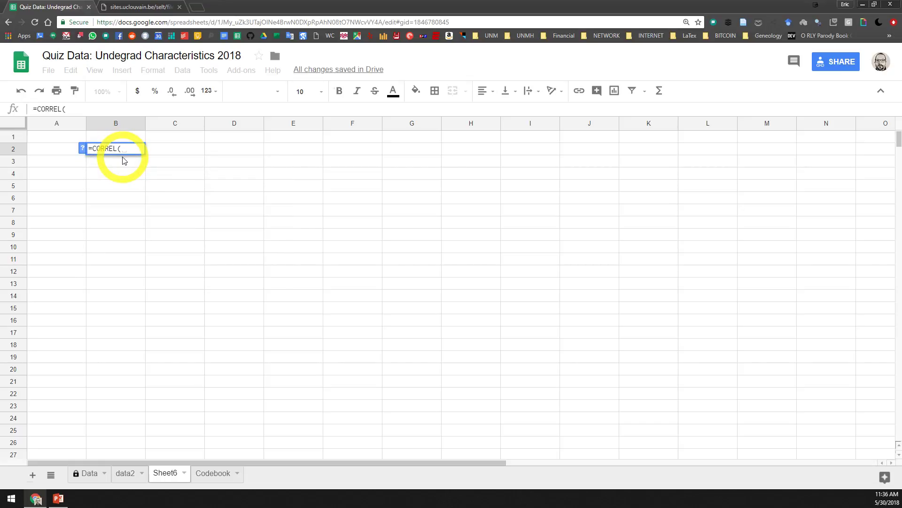
left_click(126, 473)
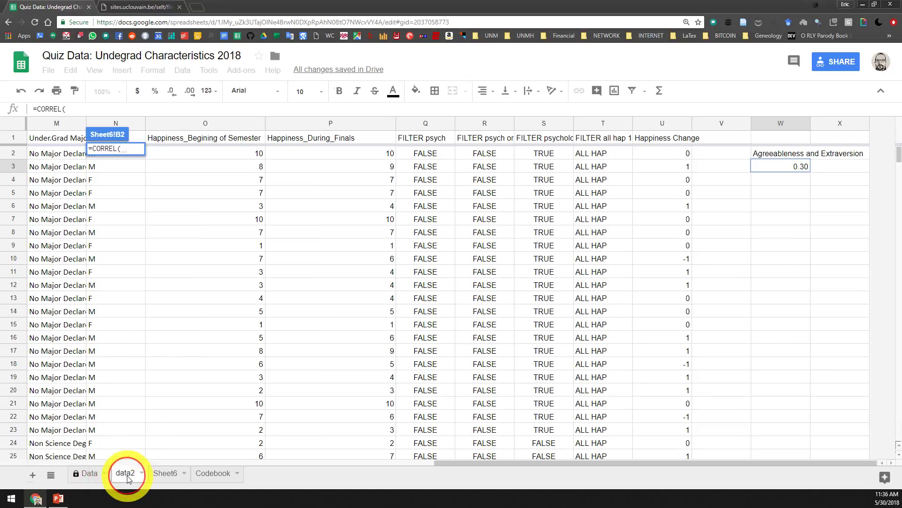
left_click_drag(563, 470, 81, 452)
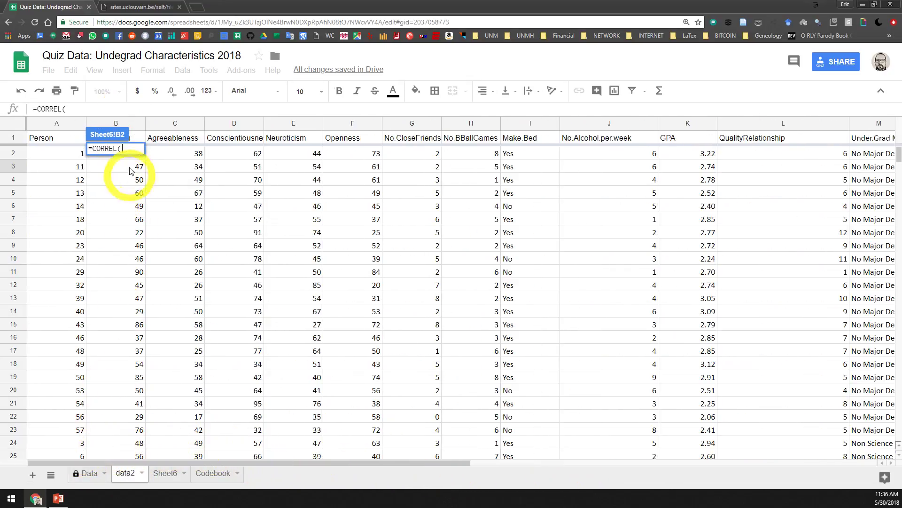
left_click(131, 123)
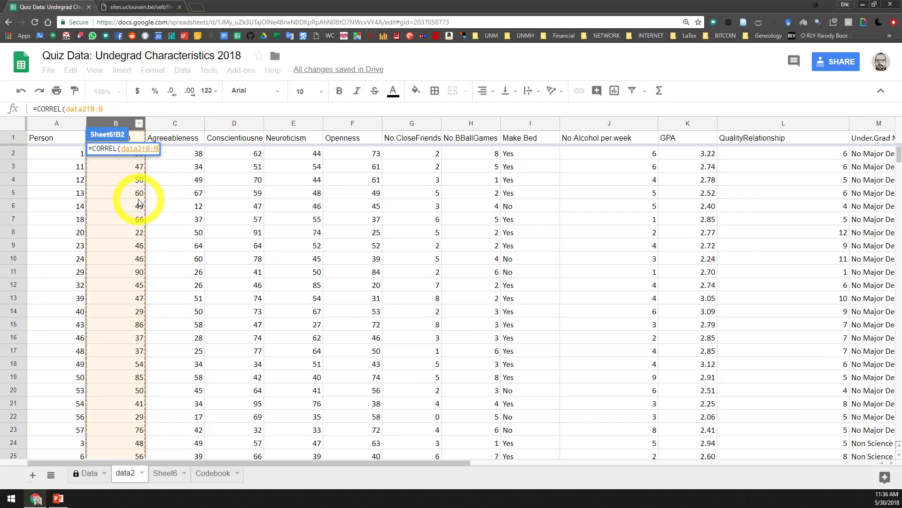
type(",")
left_click(176, 124)
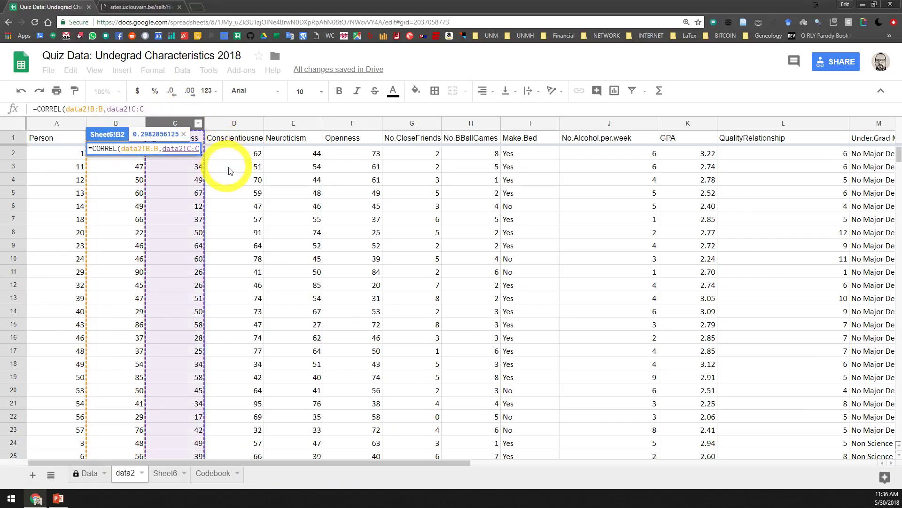
type(")")
key("Return")
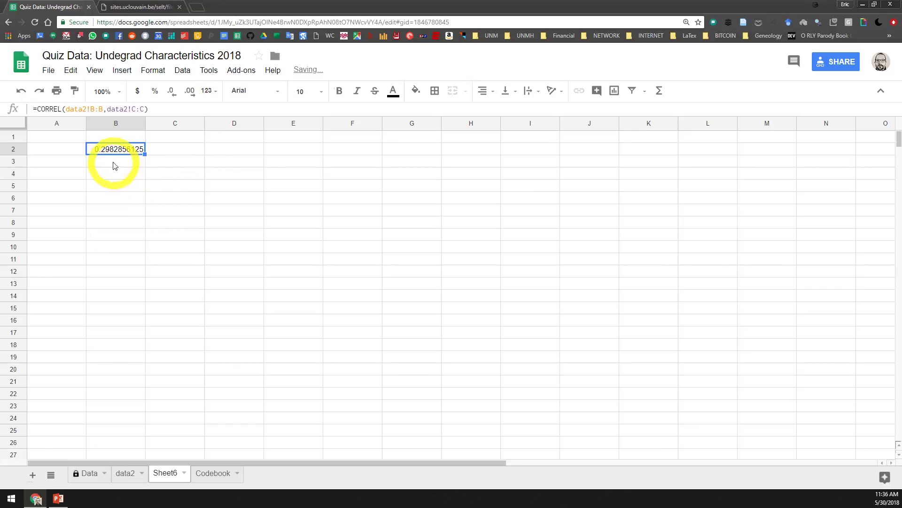
left_click(56, 148)
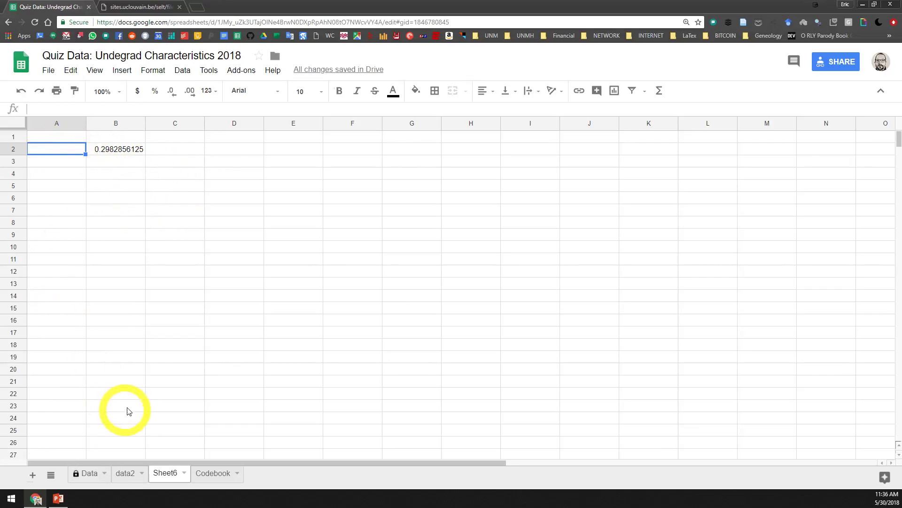
Step: Try to sort the Data sheet A → Z by the Under.Grad Major column, and cancel the edit
left_click(89, 474)
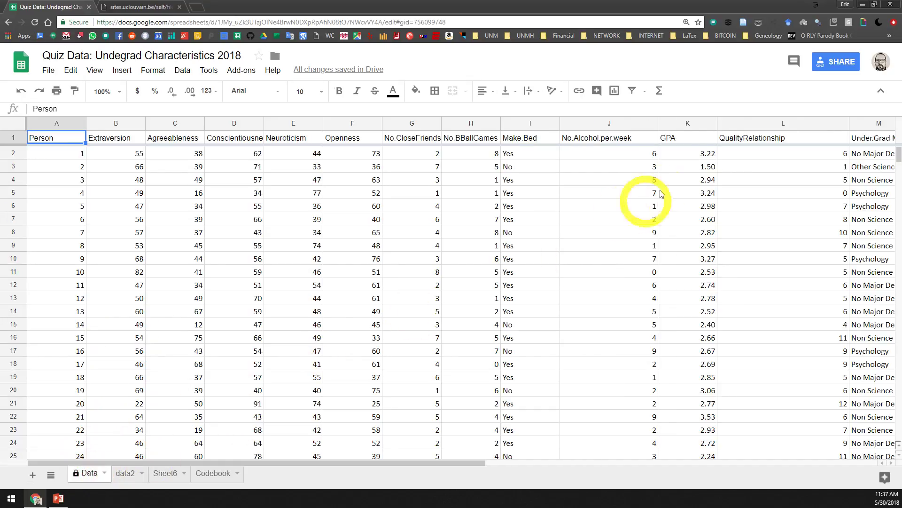
left_click_drag(450, 465, 607, 463)
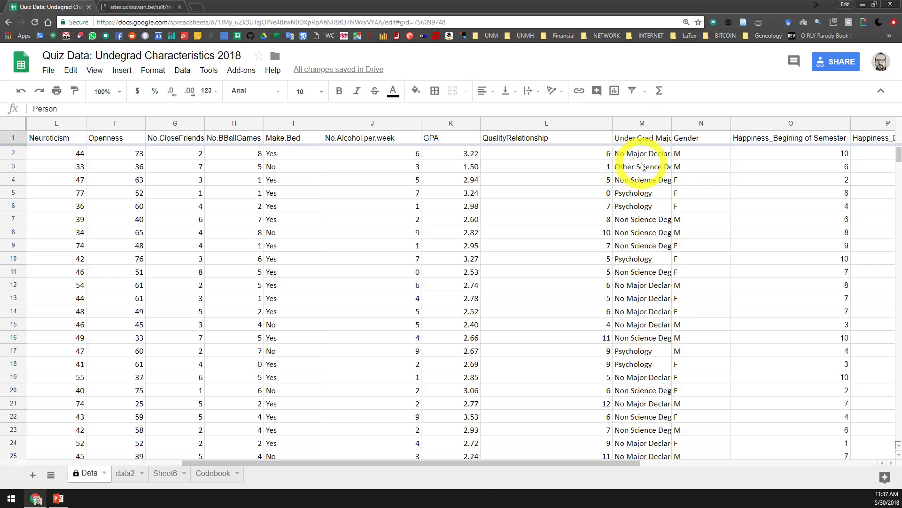
left_click(631, 123)
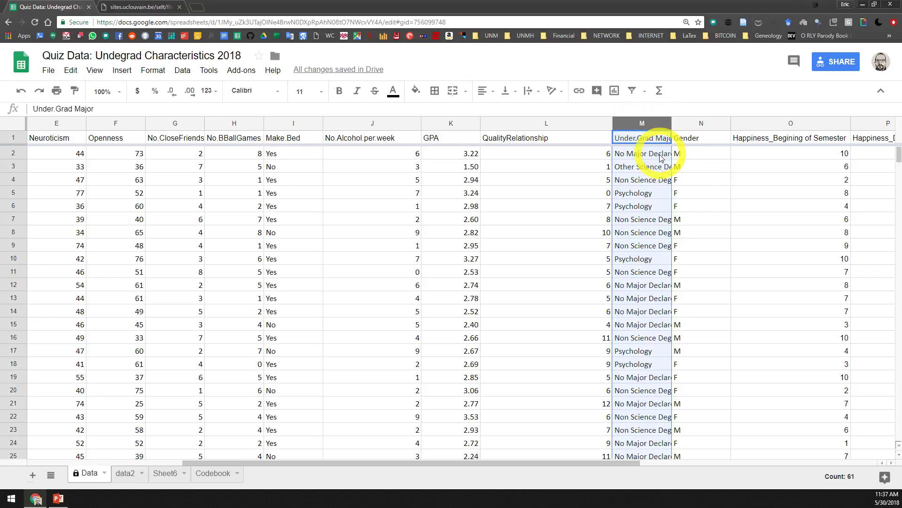
left_click(666, 125)
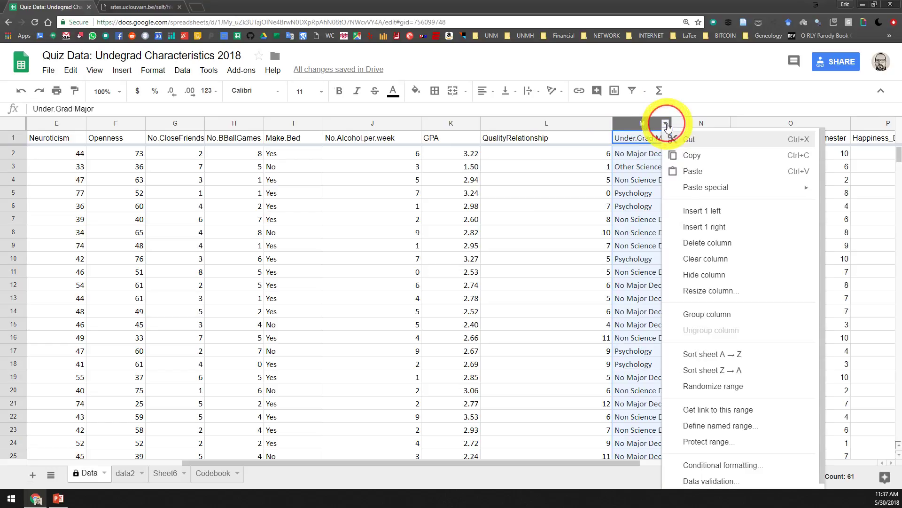
left_click(704, 355)
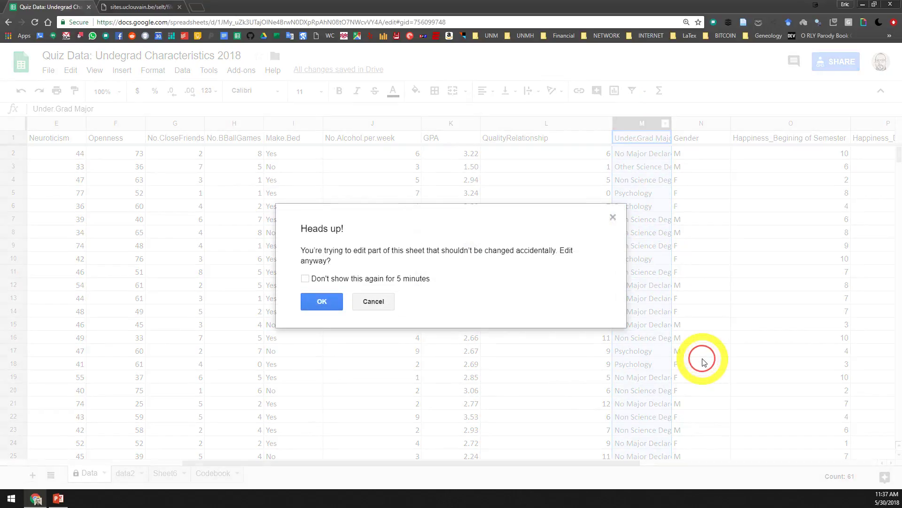
left_click(388, 310)
Step: Switch to the data2 sheet and start a CORREL formula in cell W5
left_click(124, 473)
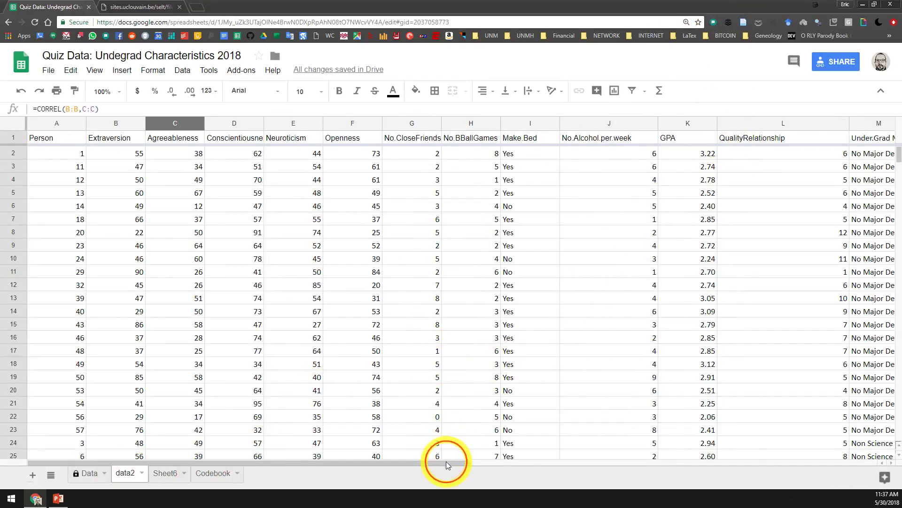
left_click_drag(445, 462, 605, 459)
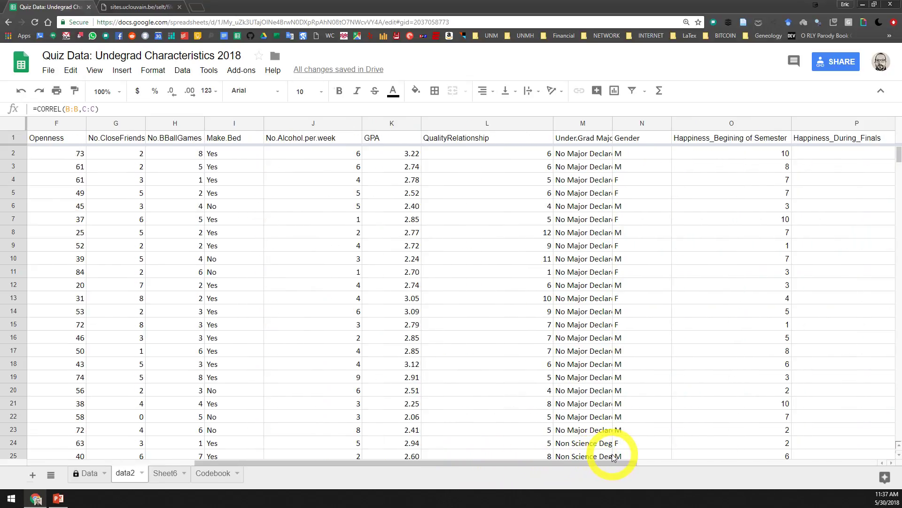
scroll(603, 226, "down", 4)
scroll(601, 209, "up", 4)
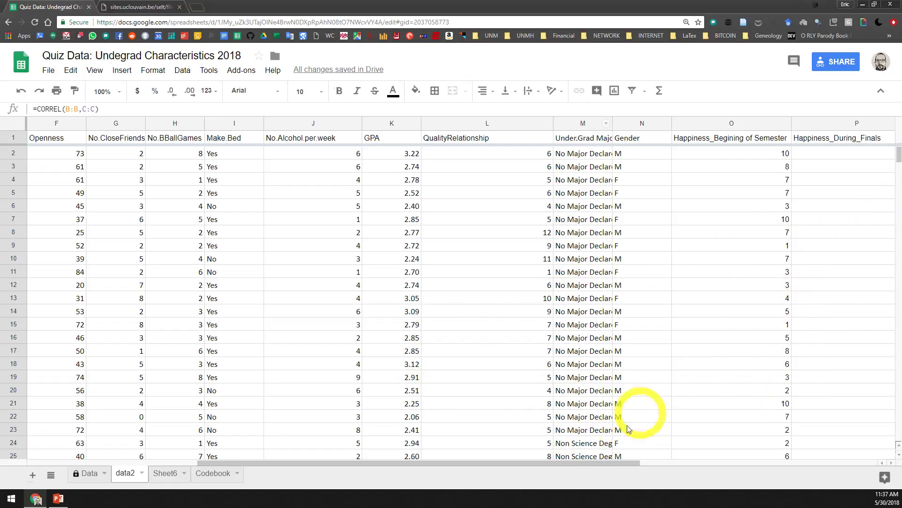
left_click_drag(606, 462, 866, 464)
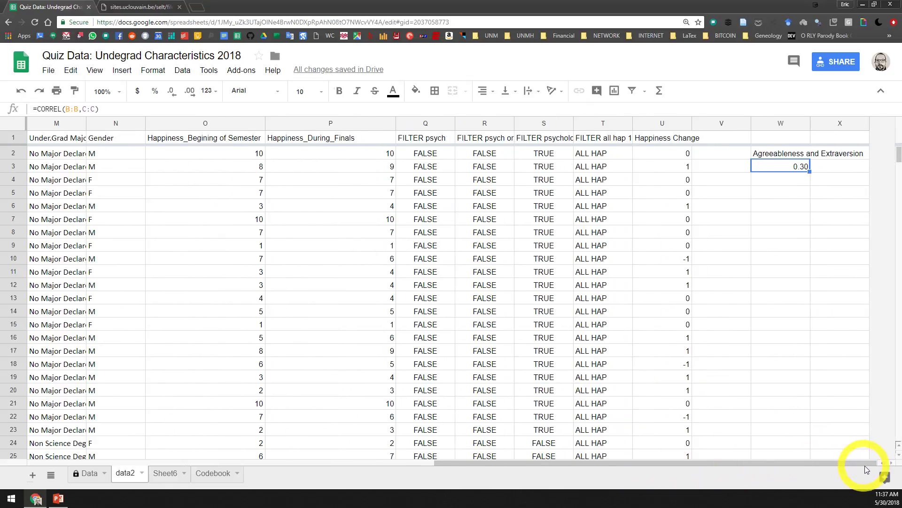
left_click(775, 192)
type("=Corr")
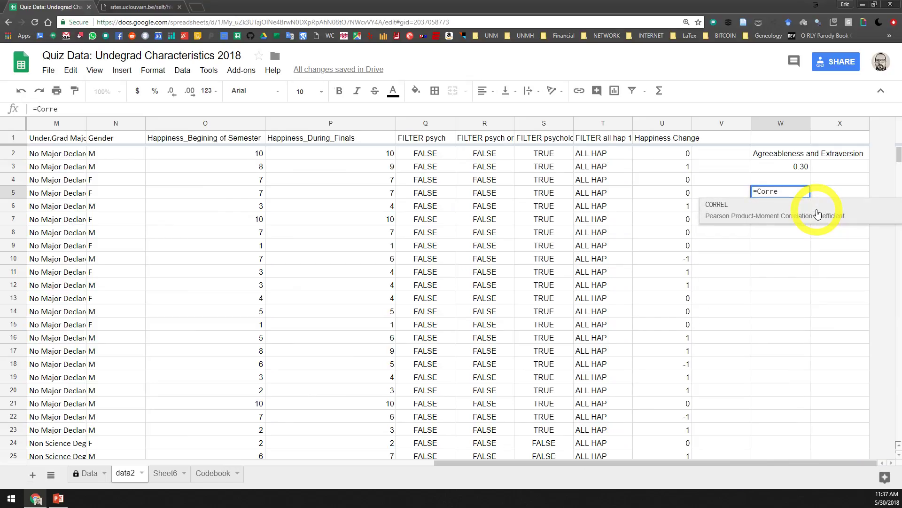
type("e")
left_click(818, 214)
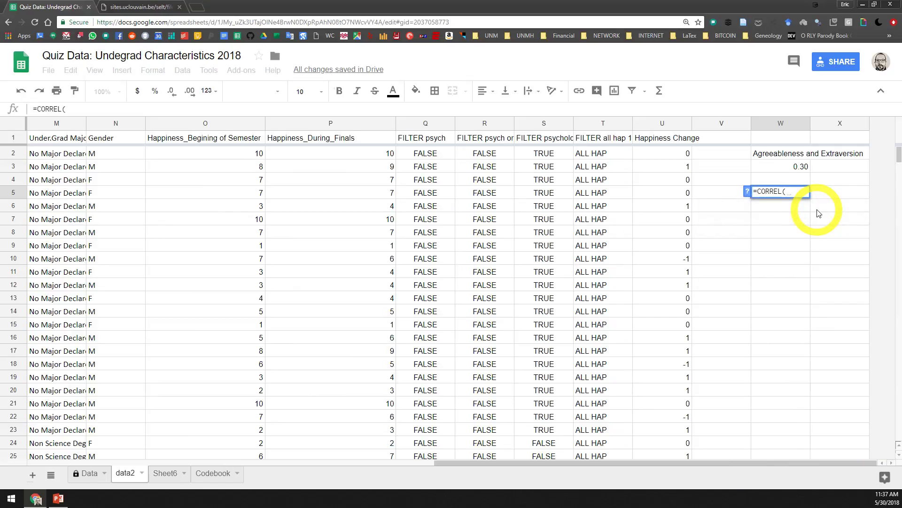
Step: Complete W5 as =CORREL(B2:B23,C2:C23), using only the Extraversion and Agreeableness rows with no declared major
left_click_drag(738, 462, 462, 449)
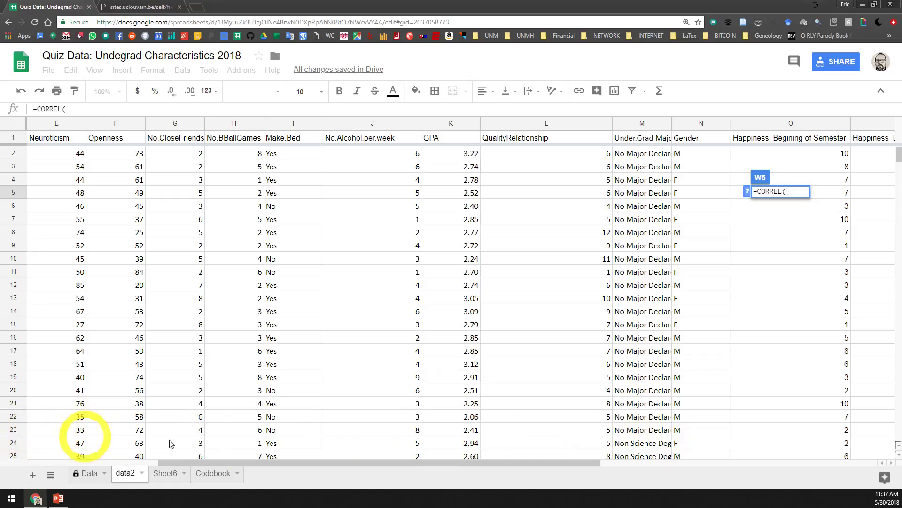
left_click(245, 466)
left_click_drag(250, 465, 91, 442)
left_click_drag(136, 153, 121, 429)
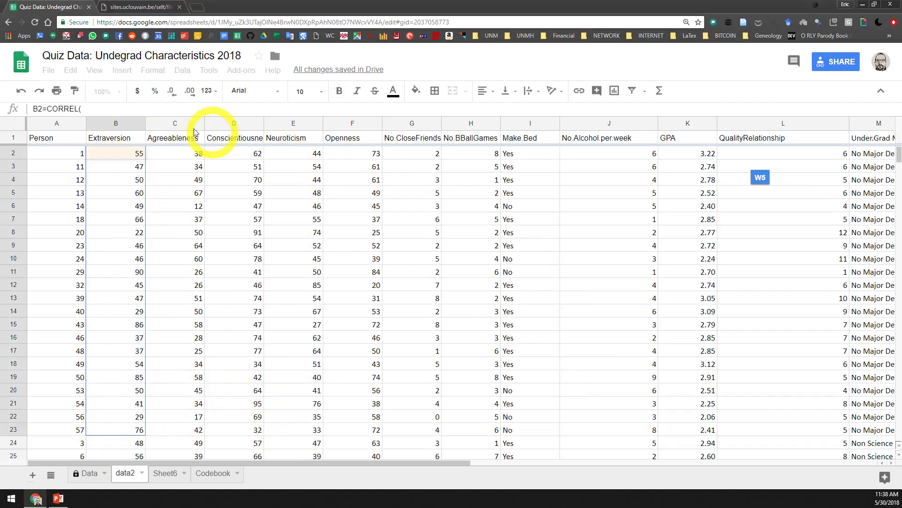
left_click(53, 109)
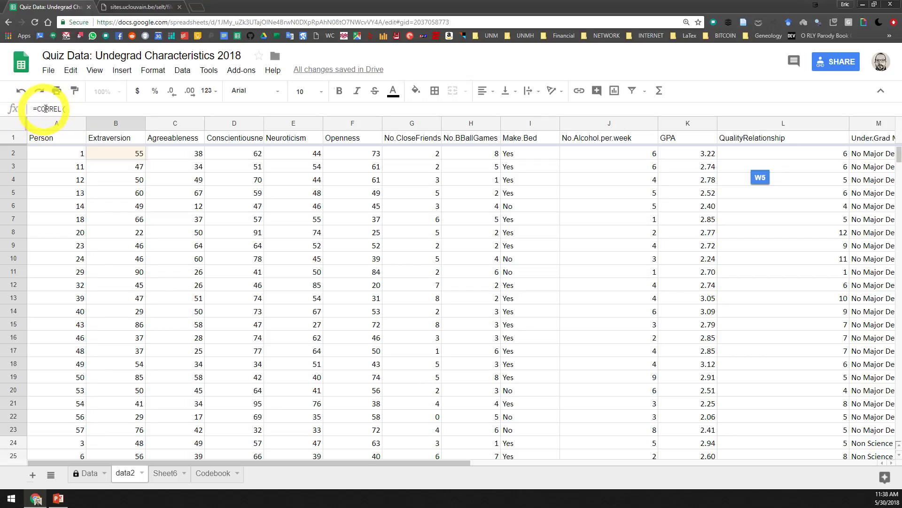
left_click(68, 105)
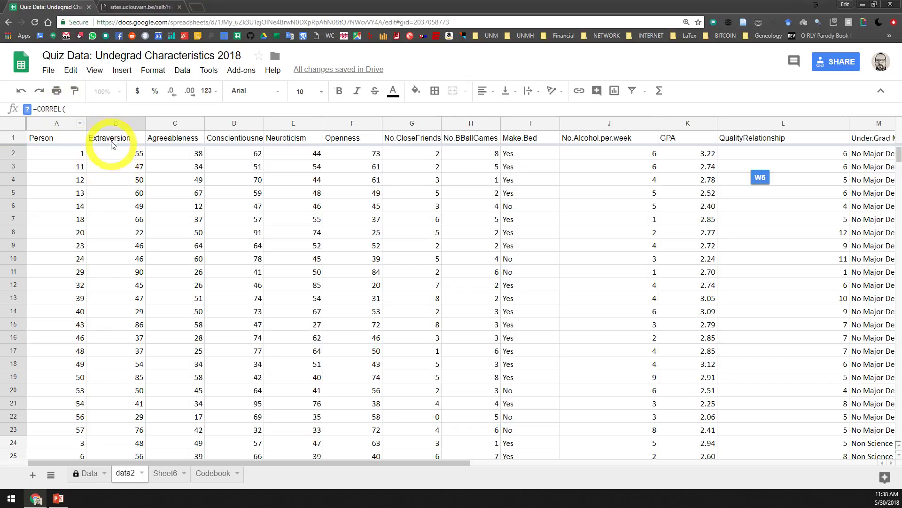
left_click_drag(115, 150, 109, 432)
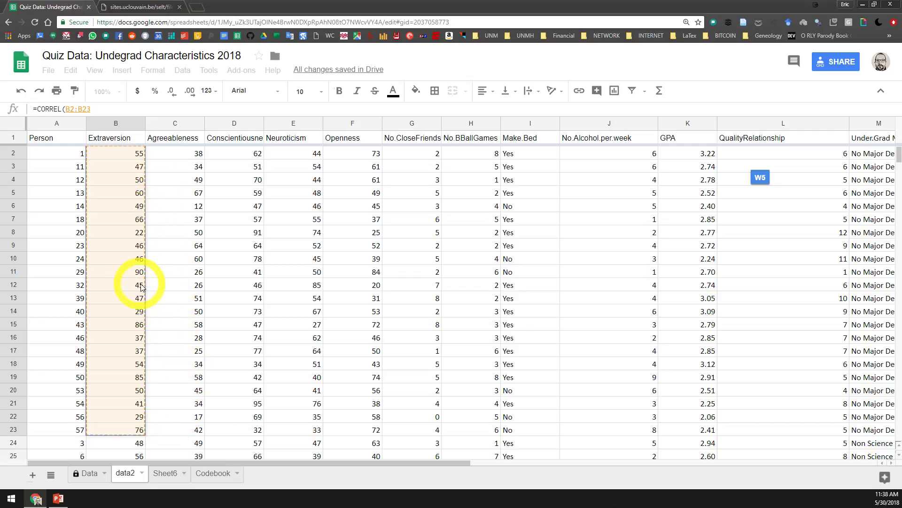
type(",")
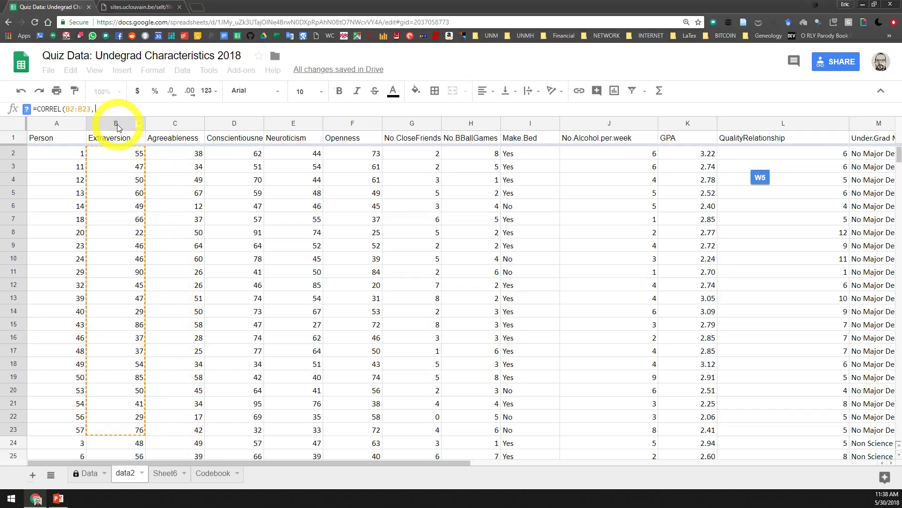
left_click_drag(169, 152, 173, 437)
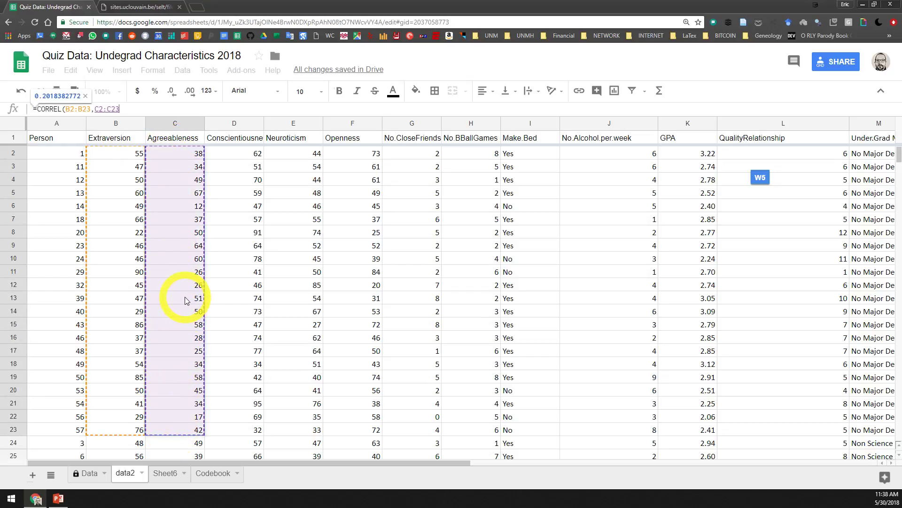
key("Return")
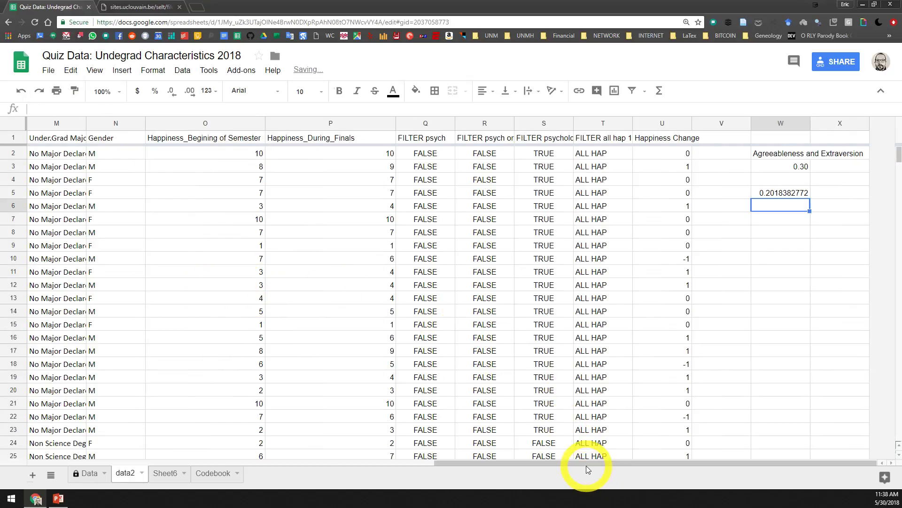
Step: Reduce the correlation in cell W5 to two decimal places
left_click(654, 434)
left_click(790, 194)
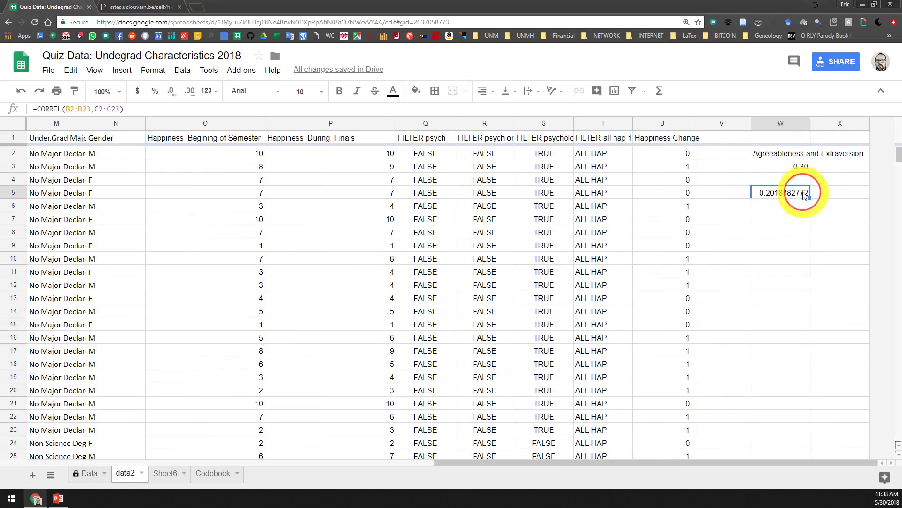
left_click(170, 94)
left_click(171, 94)
left_click(170, 94)
left_click(170, 94)
left_click(170, 94)
left_click(170, 94)
left_click(169, 94)
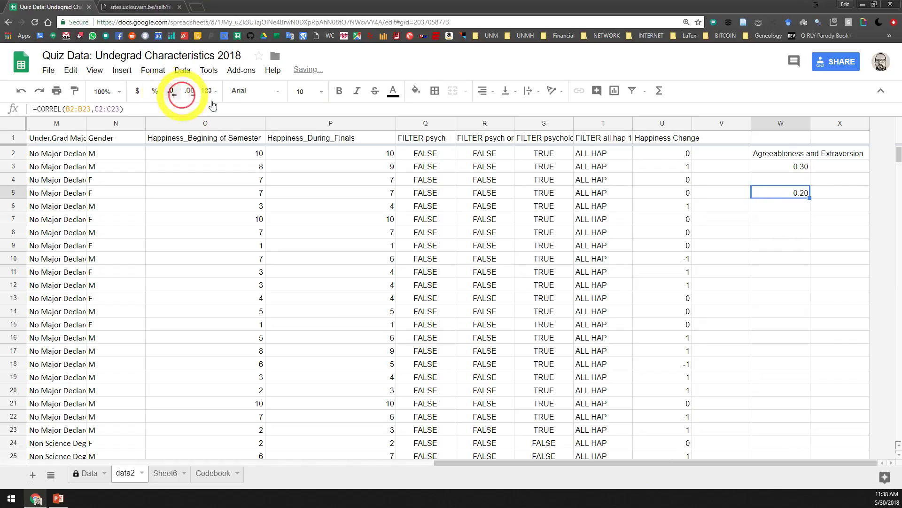
Step: Label the subset correlation "No major declared subset" in cell W4
left_click(794, 181)
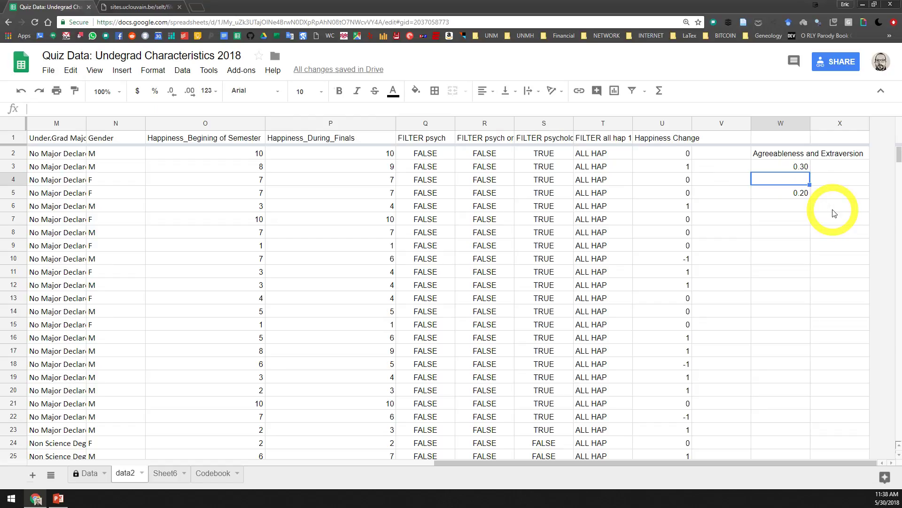
type("E")
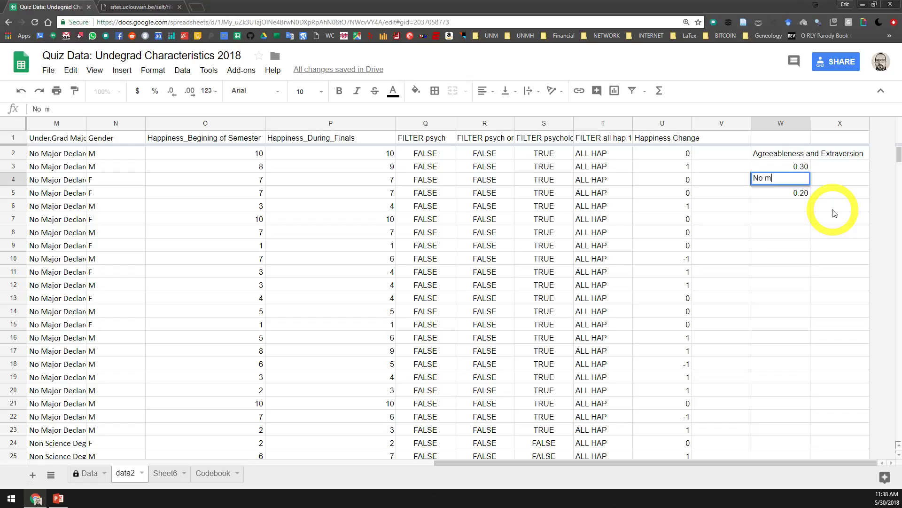
type("No major declared subset")
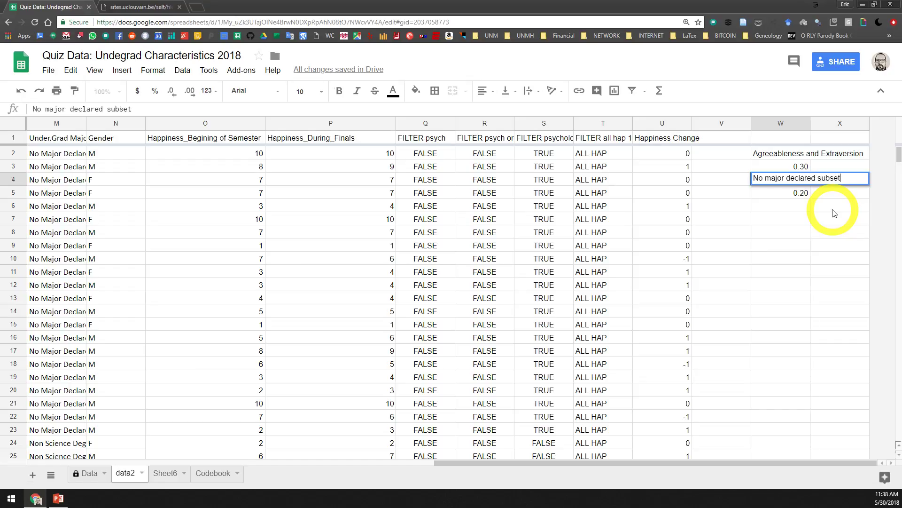
key("Return")
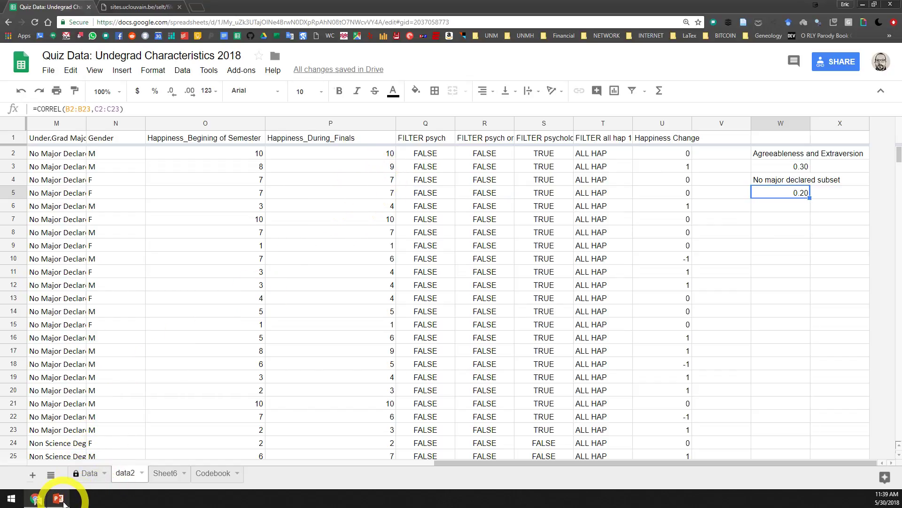
left_click_drag(526, 465, 253, 463)
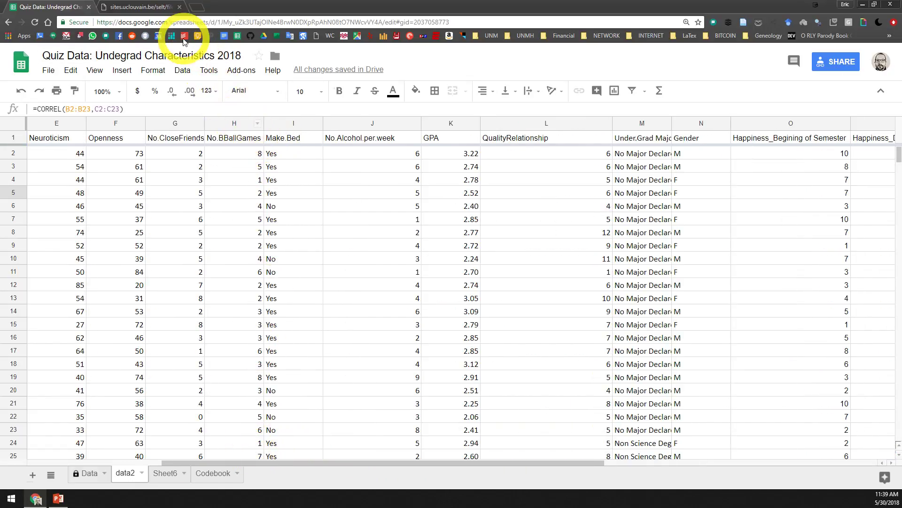
left_click(209, 70)
mouse_move(238, 68)
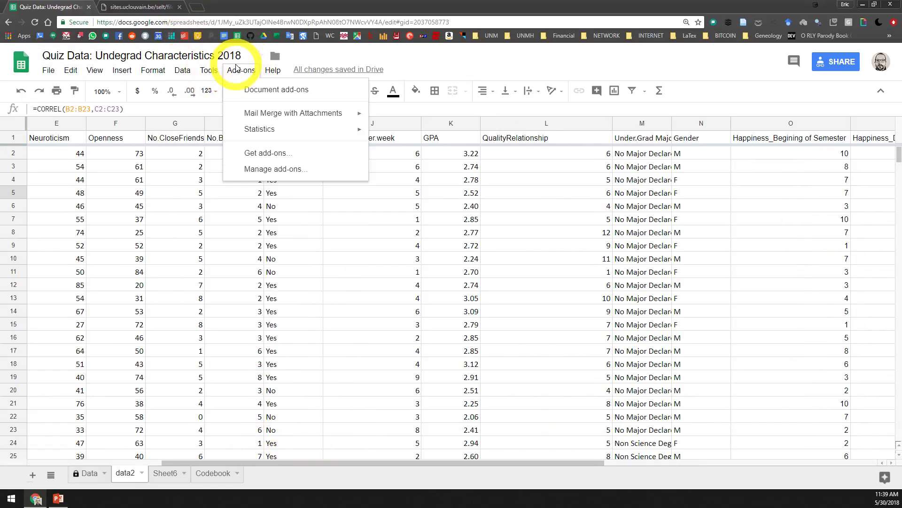
mouse_move(240, 129)
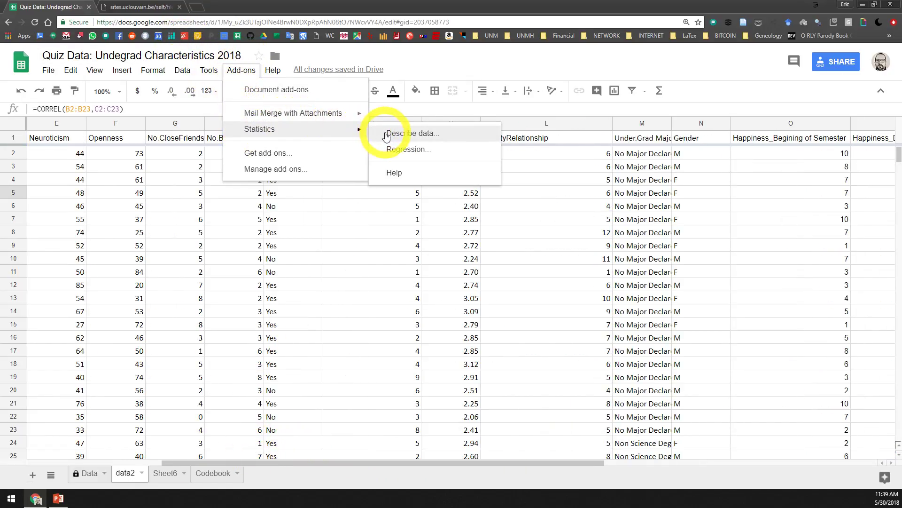
left_click(415, 136)
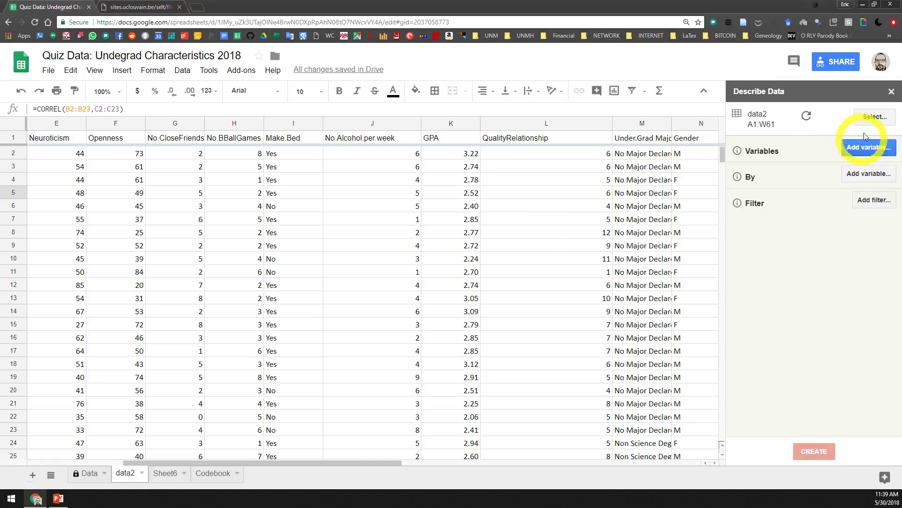
left_click(892, 91)
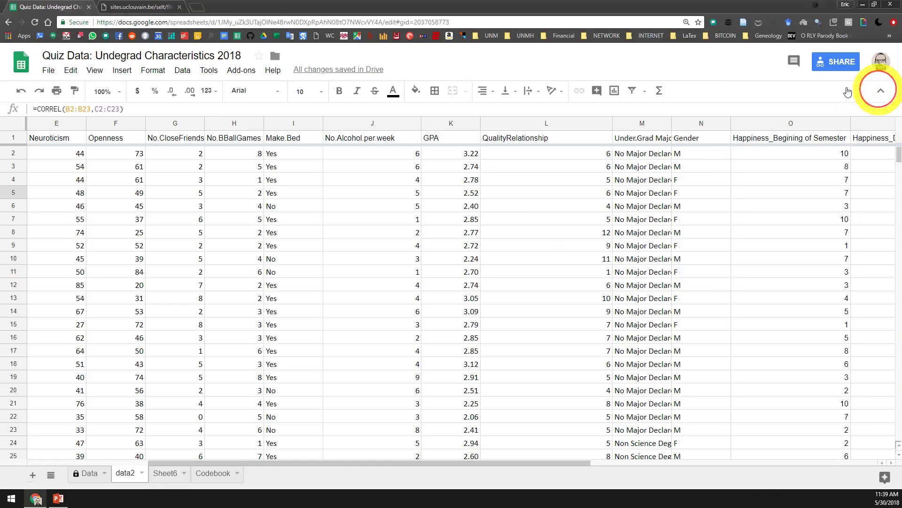
Step: Set up the Statistics add-on's Describe Data analysis of data2 with Extraversion as the variable and Agreeableness as the By variable
left_click(256, 76)
mouse_move(278, 136)
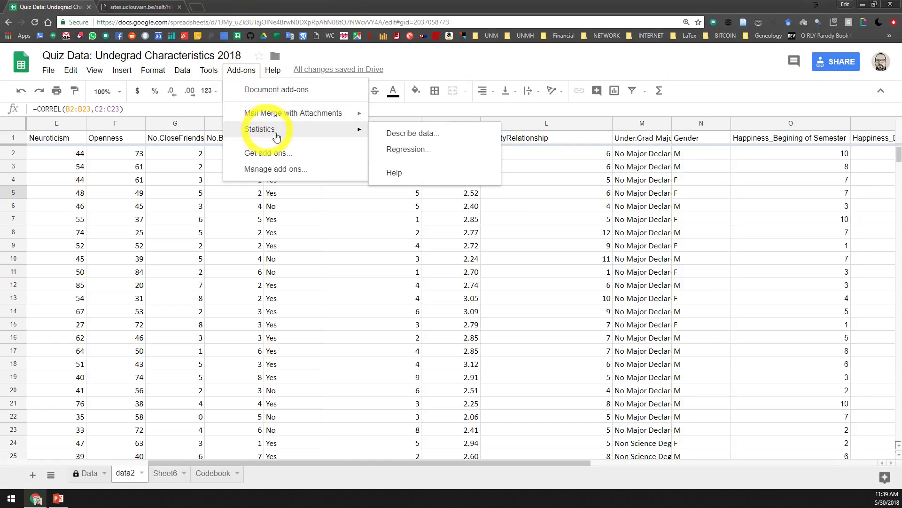
left_click(436, 138)
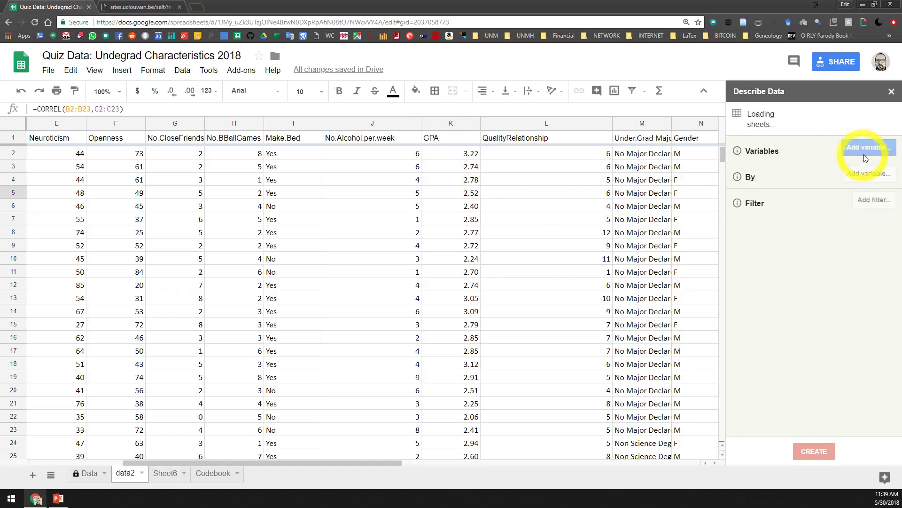
left_click(869, 148)
left_click(799, 181)
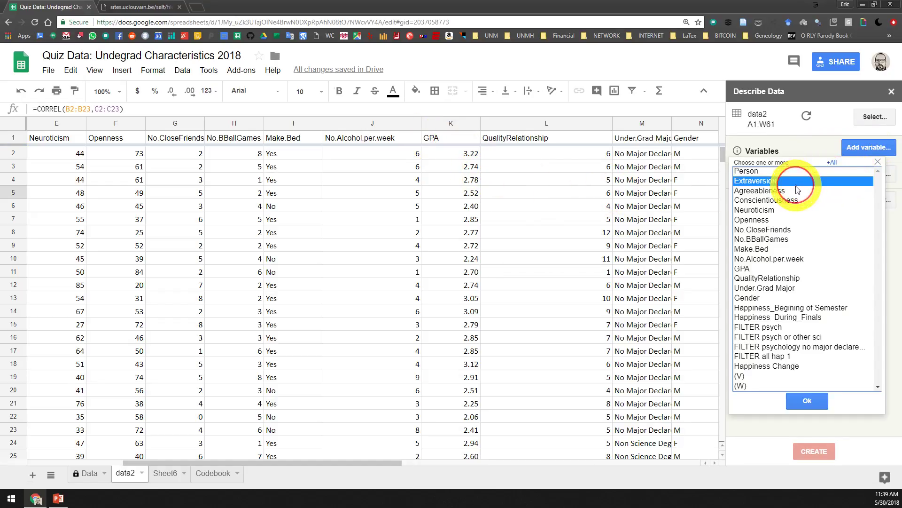
left_click(817, 403)
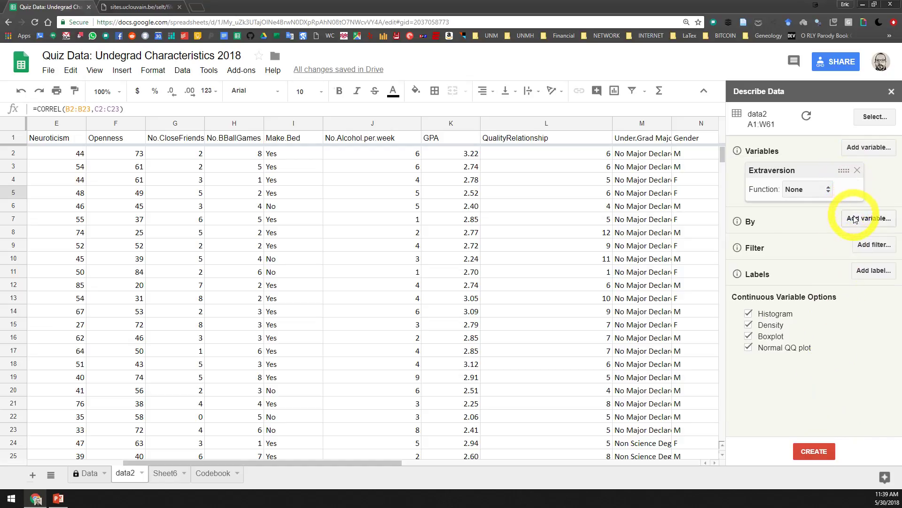
left_click(848, 217)
left_click(766, 212)
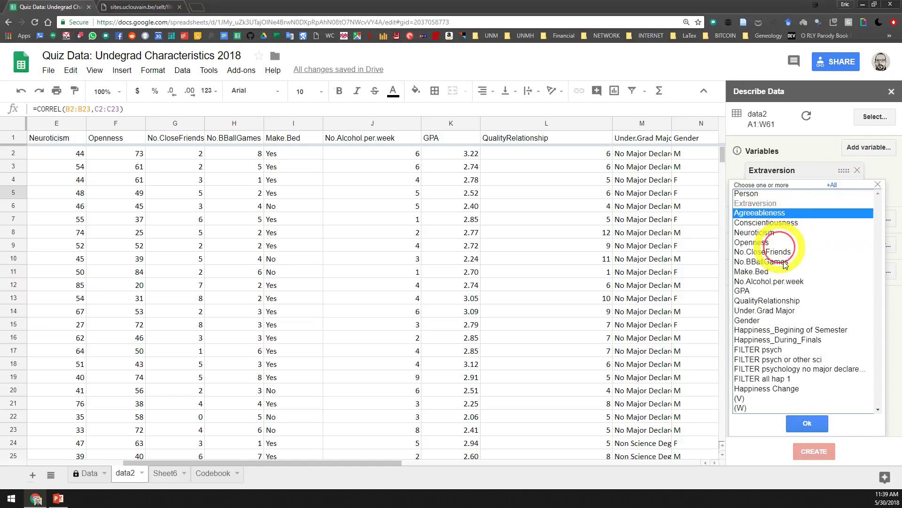
left_click(807, 423)
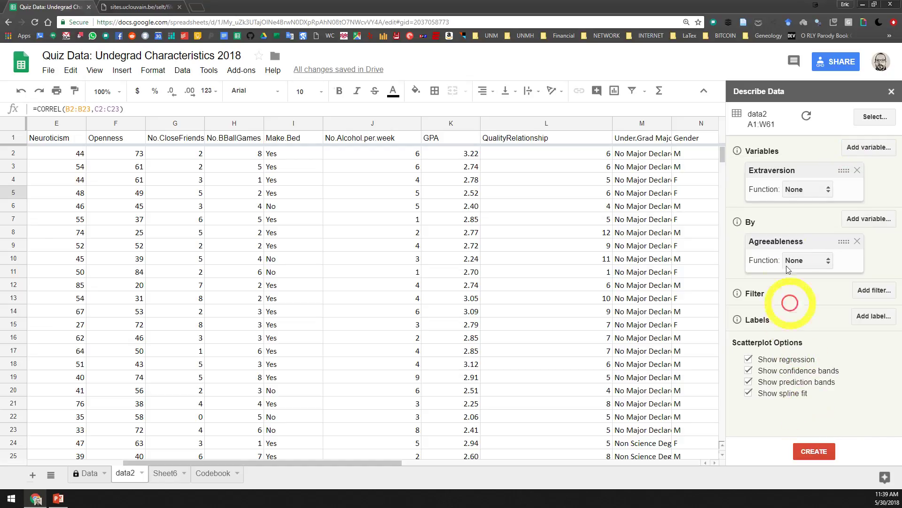
Step: Turn off the scatterplot's prediction bands and spline fit, and create the Extraversion by Agreeableness report
left_click(748, 382)
left_click(748, 393)
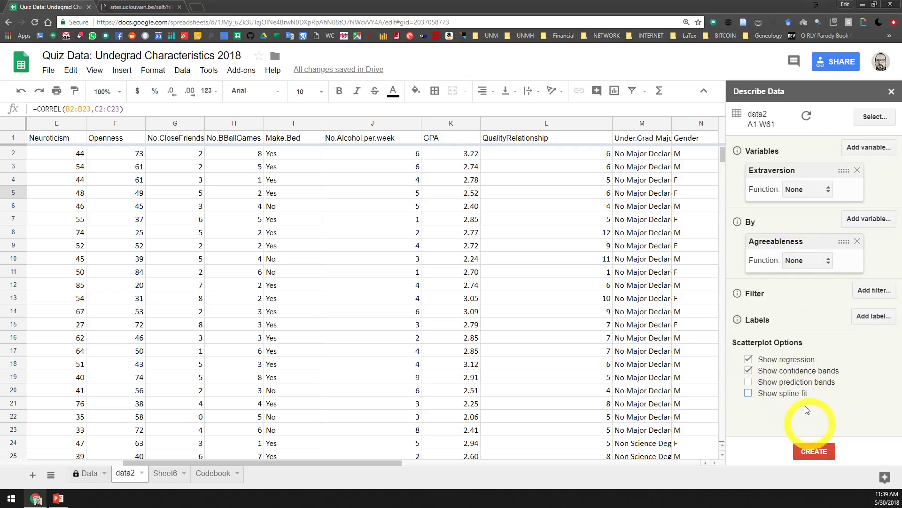
left_click(813, 448)
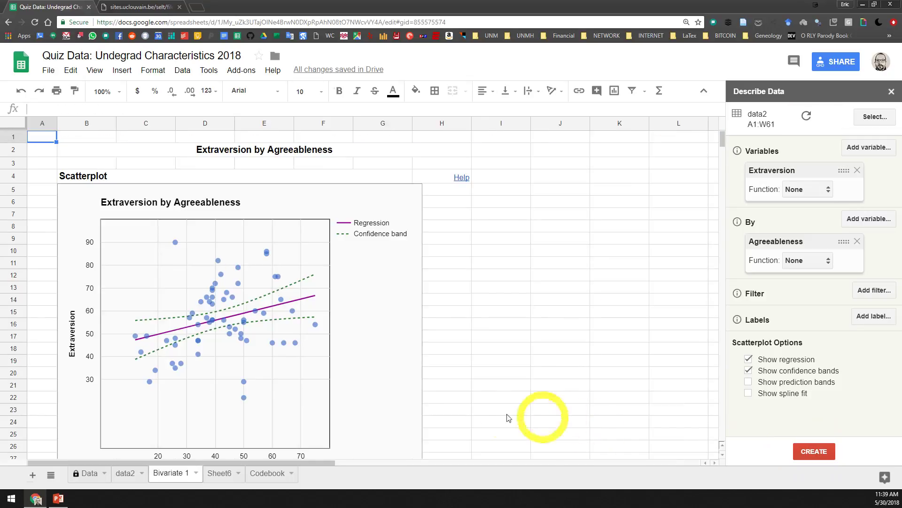
Step: Highlight the Regression Fit table, from its heading through N missing, in the new report sheet
scroll(416, 331, "down", 6)
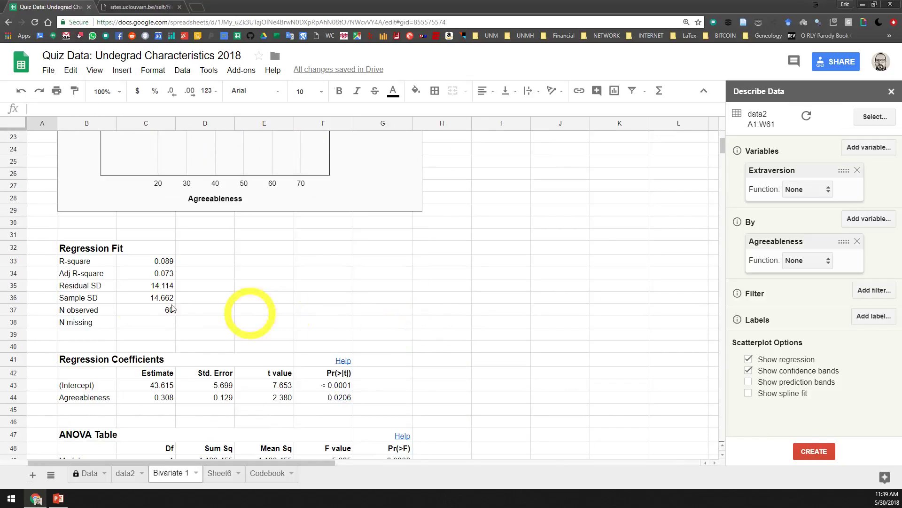
left_click_drag(71, 247, 117, 319)
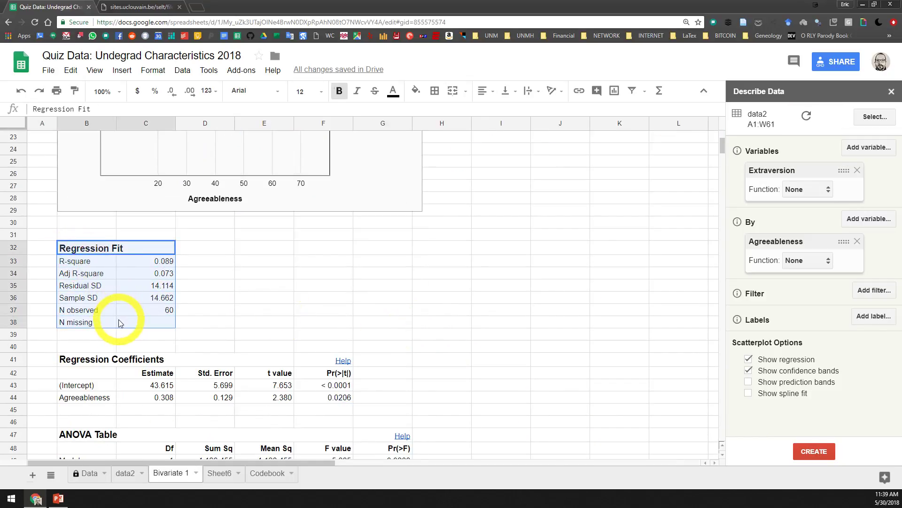
Step: Examine the R-square label and its value in the Regression Fit table
left_click(75, 261)
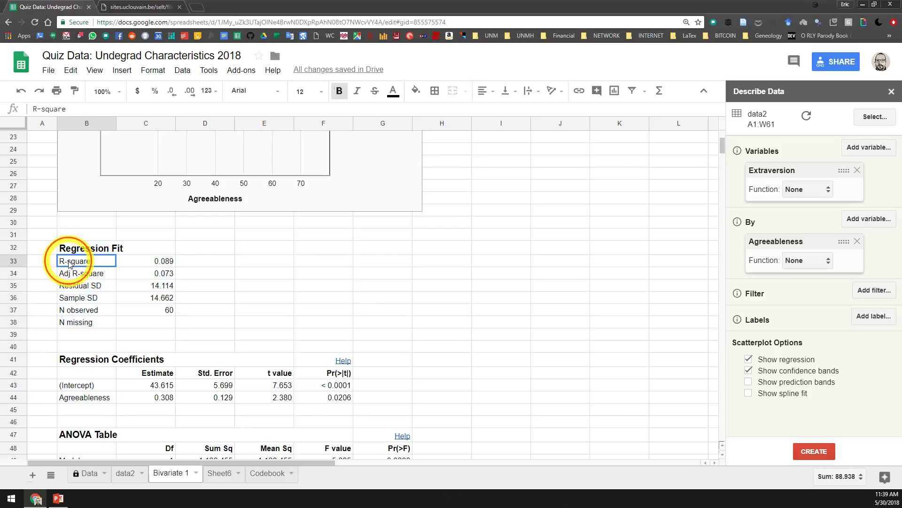
left_click(141, 261)
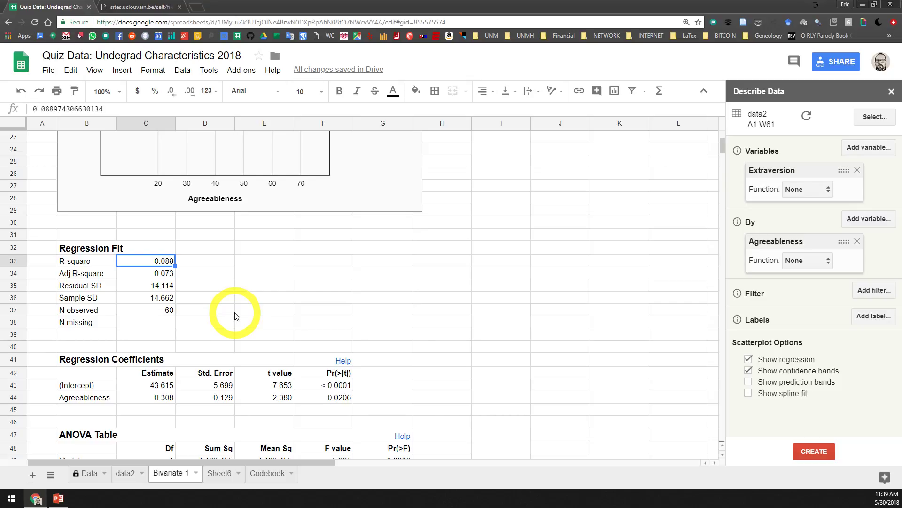
left_click(202, 262)
left_click(81, 270)
left_click(84, 265)
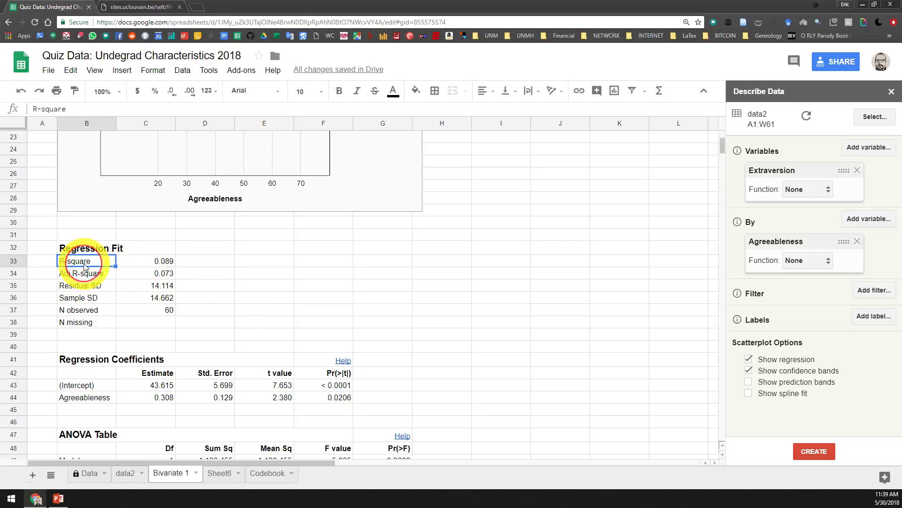
left_click(165, 256)
Step: Calculate the square root of the R-square value in cell D33 with =SQRT(C33)
left_click(207, 269)
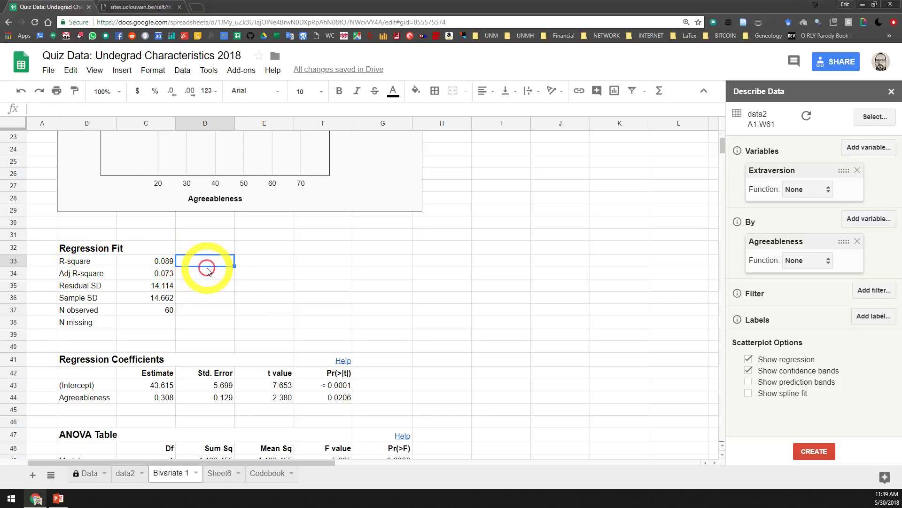
type("=")
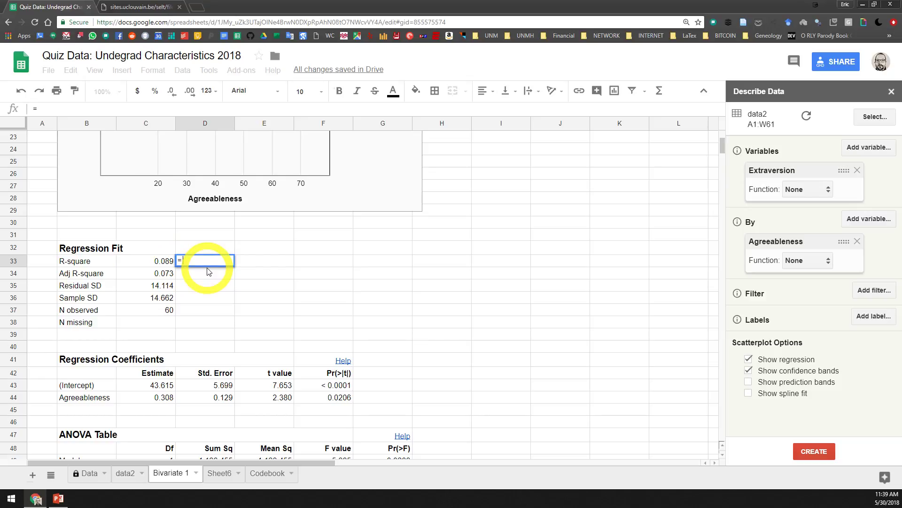
left_click(160, 261)
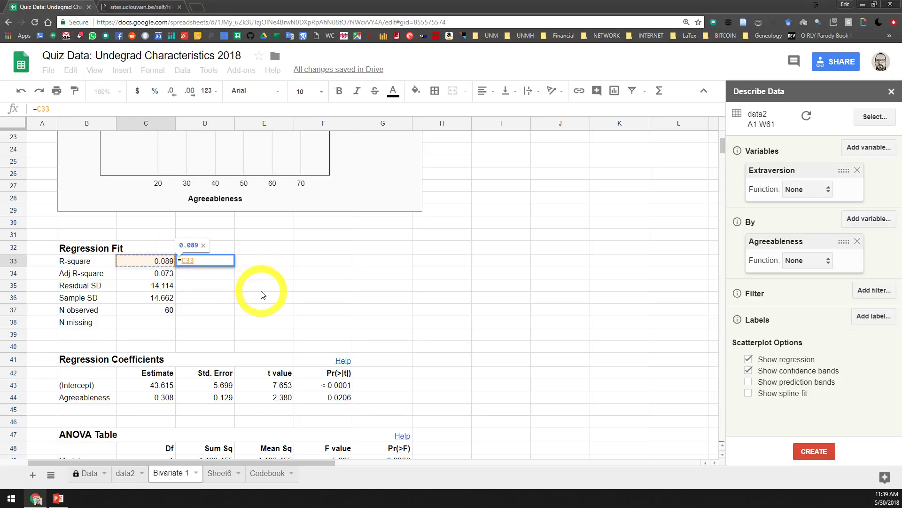
key("BackSpace")
key("BackSpace")
key("BackSpace")
type("sqrt")
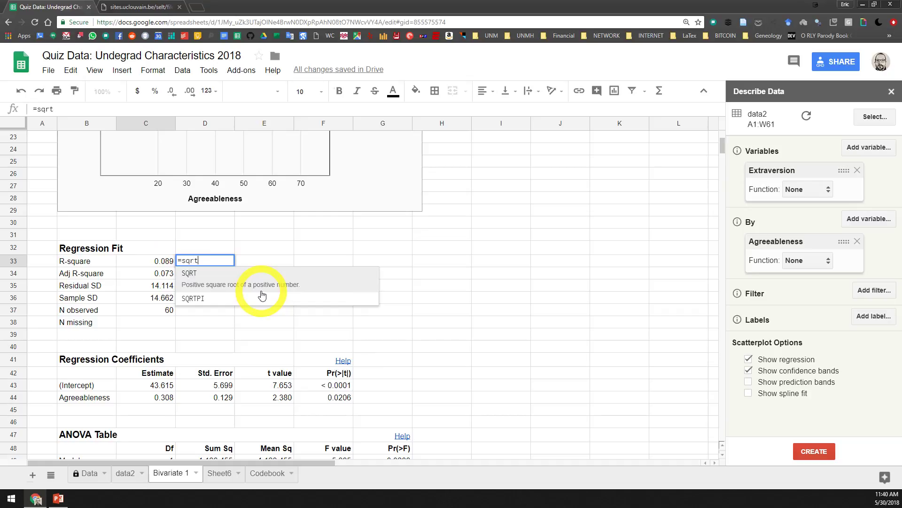
left_click(262, 292)
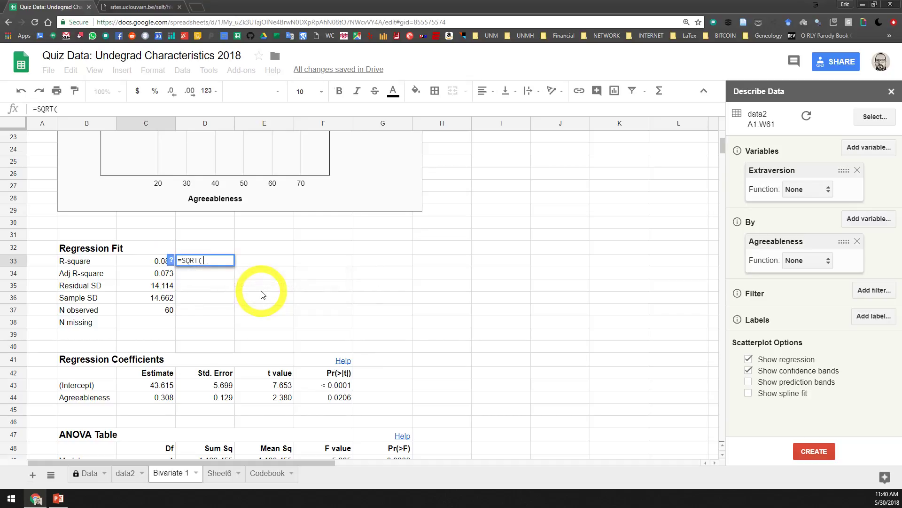
left_click(152, 262)
key("Return")
Step: Reduce the square-root result in cell D33 to two decimal places
left_click(224, 266)
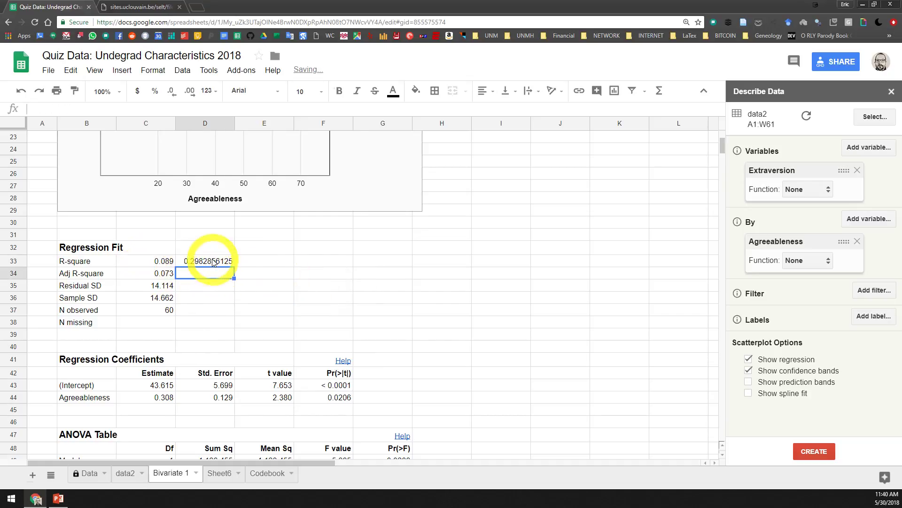
left_click(171, 92)
left_click(171, 92)
left_click(171, 92)
left_click(171, 93)
left_click(171, 92)
left_click(171, 92)
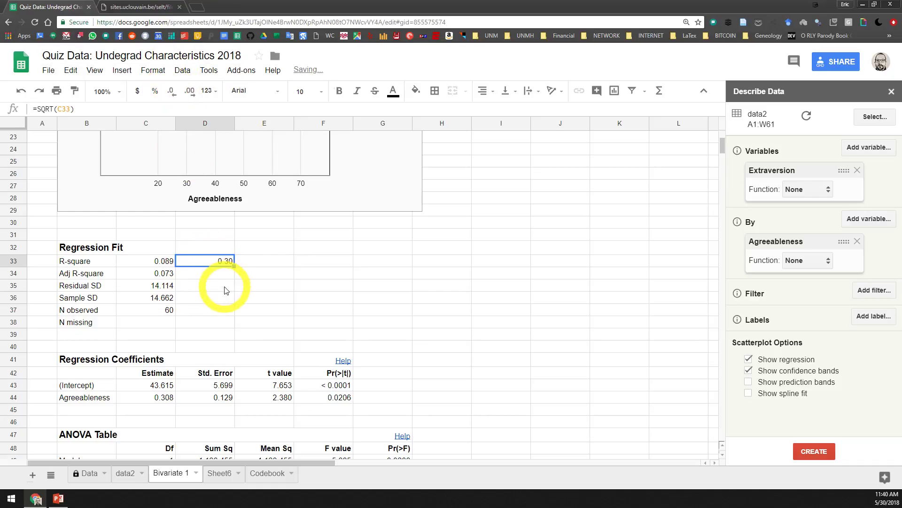
Step: Label the square-root result "Correlation (r)" in cell D32 and review the scatterplot above it
left_click(204, 247)
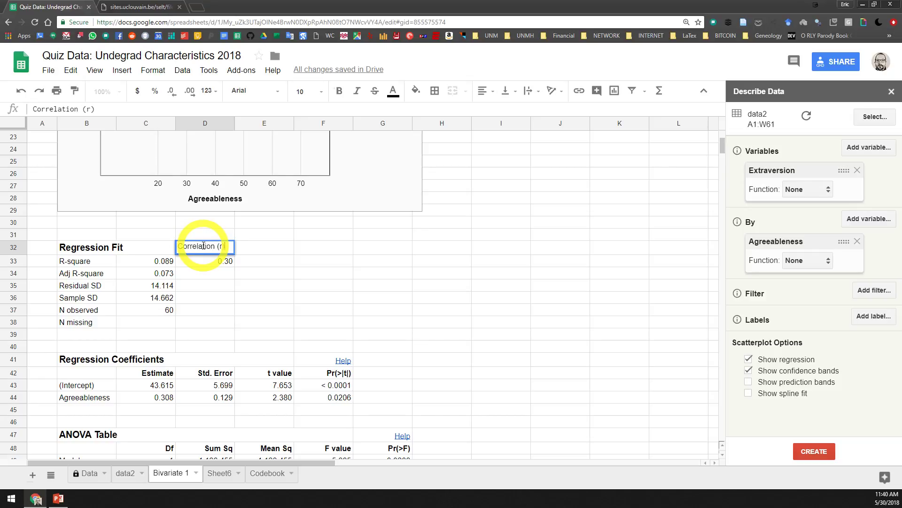
key("Return")
left_click(211, 273)
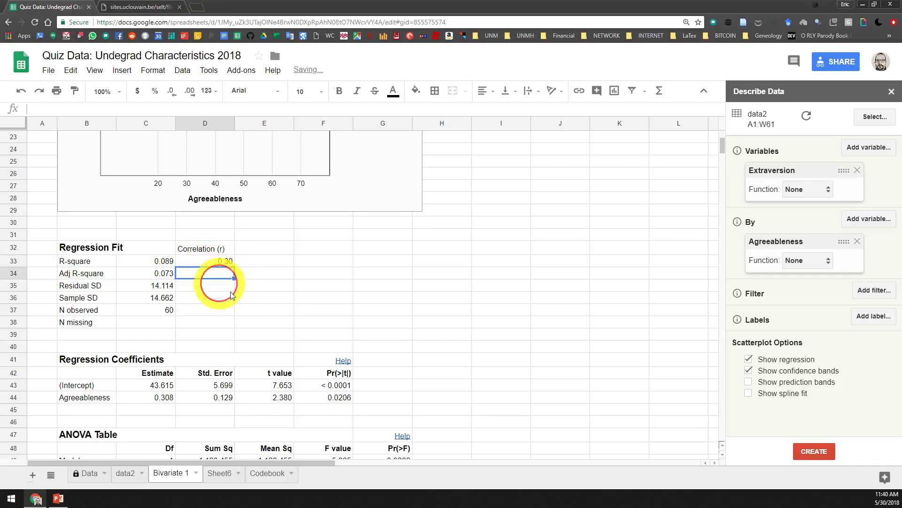
left_click(223, 261)
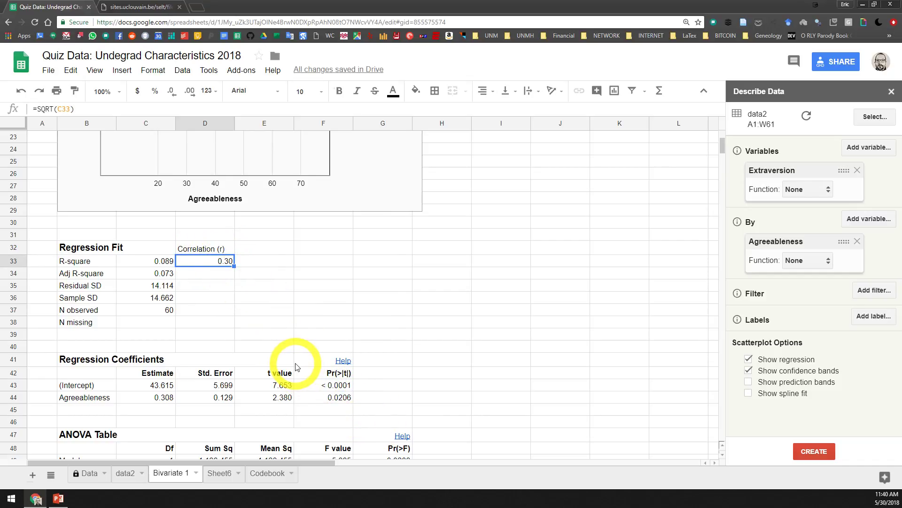
scroll(286, 383, "up", 1)
scroll(285, 383, "up", 6)
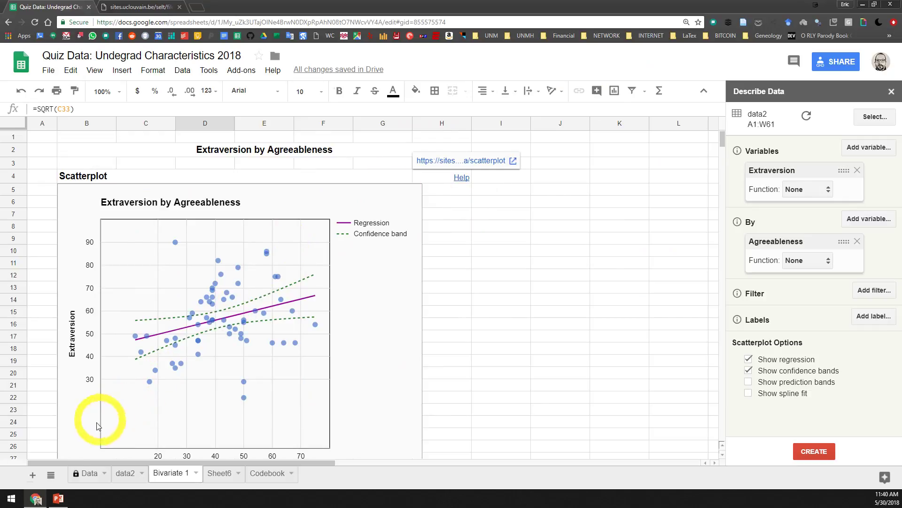
Step: Switch to PowerPoint and add "3. take the sqrt(R squared) to obtain the correlation value" with an empty sub-bullet beneath it on the Correlation slide
left_click(58, 498)
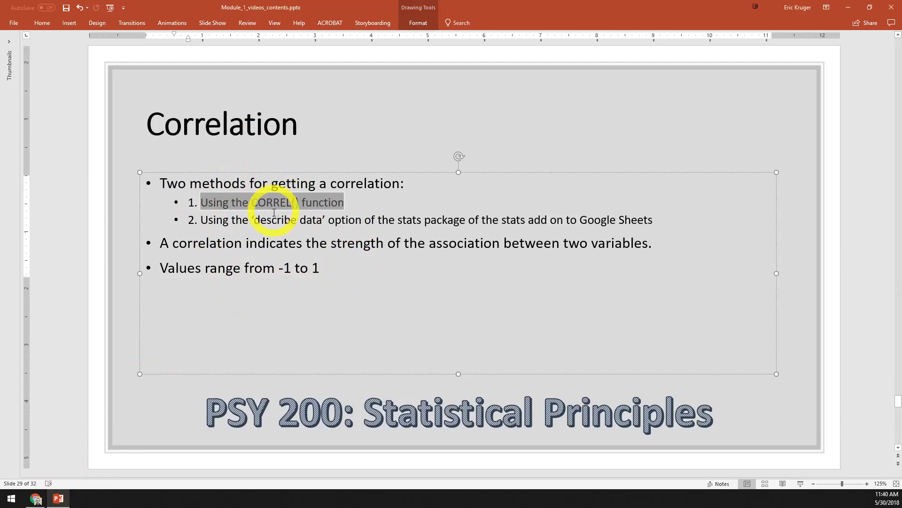
left_click(289, 233)
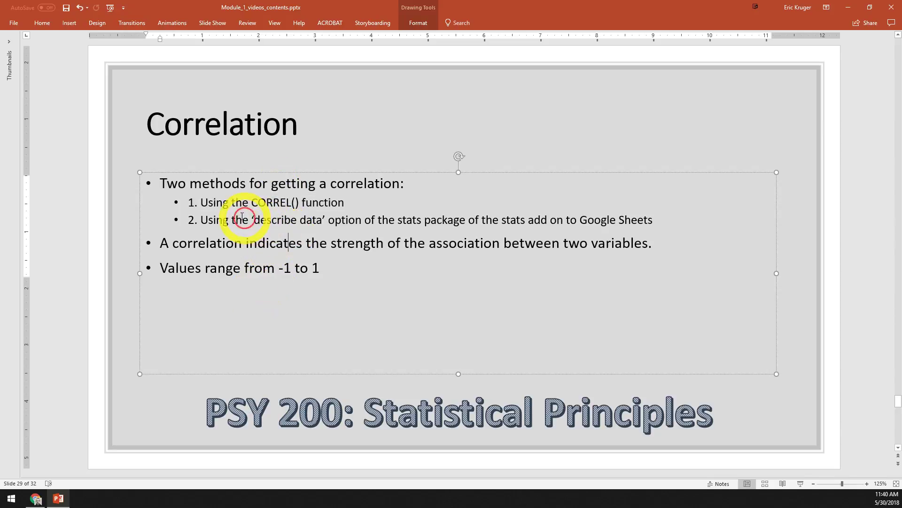
left_click_drag(202, 208, 345, 203)
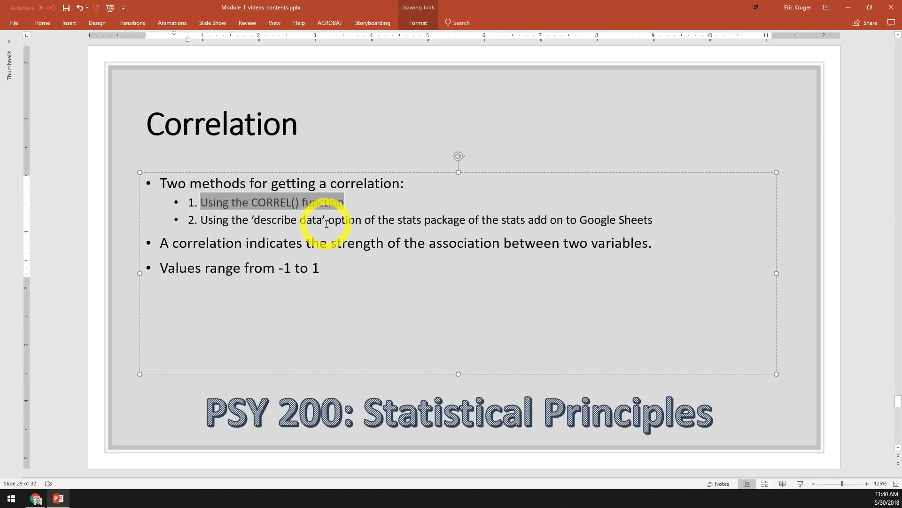
left_click(665, 224)
key("Return")
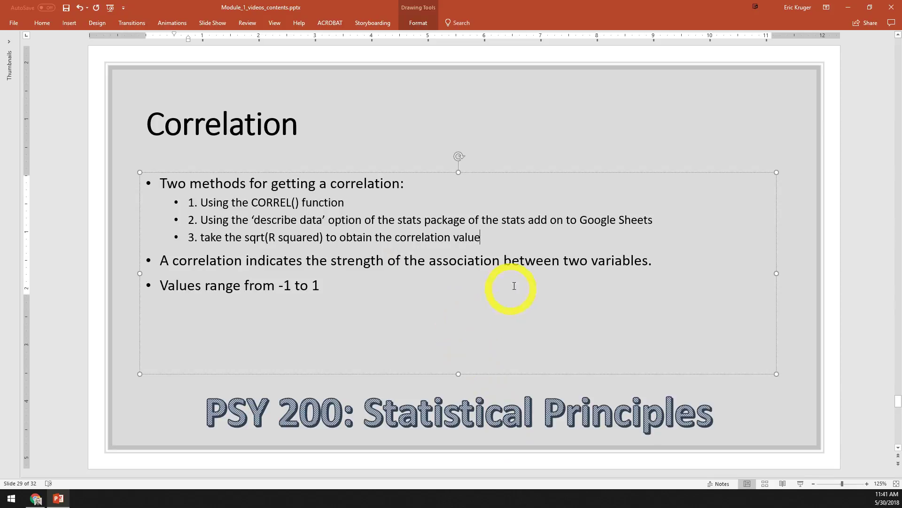
key("Return")
key("Tab")
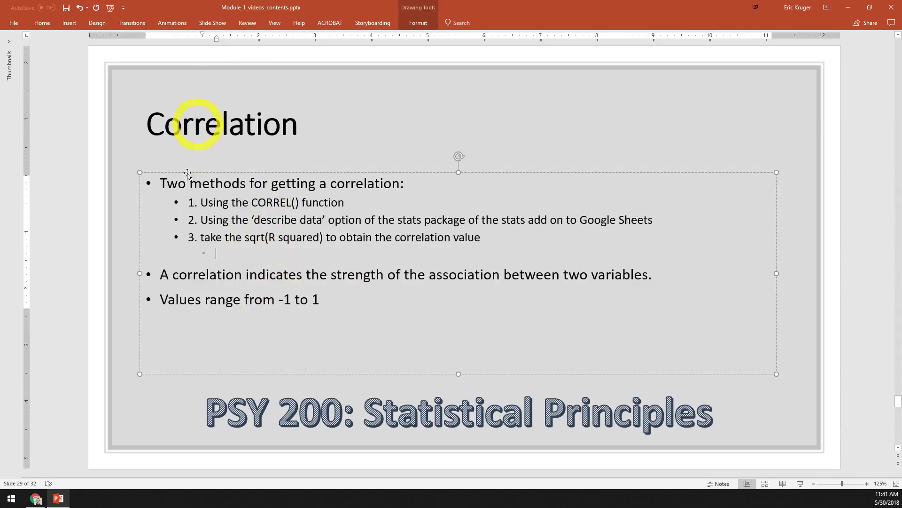
Step: Switch to the Google Sheets report and compare the scatterplot's regression line with the R-square and Correlation (r) values
left_click(34, 497)
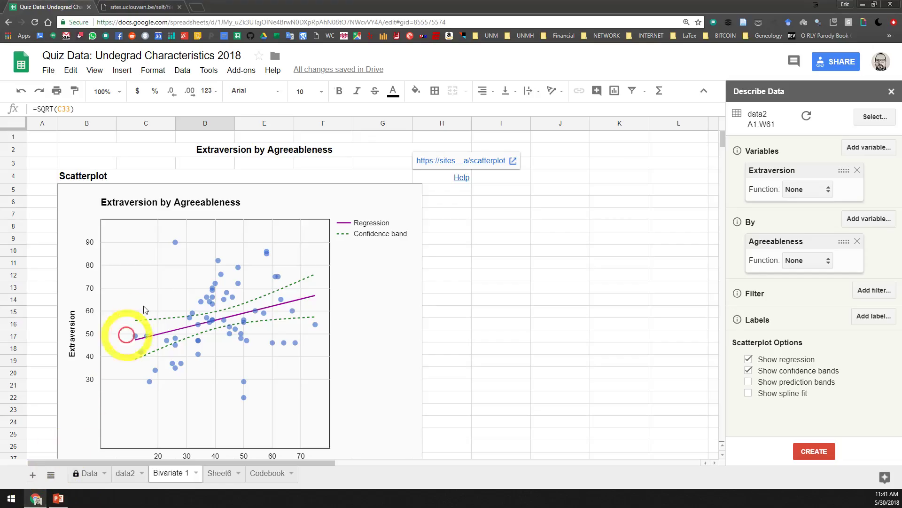
scroll(298, 252, "down", 5)
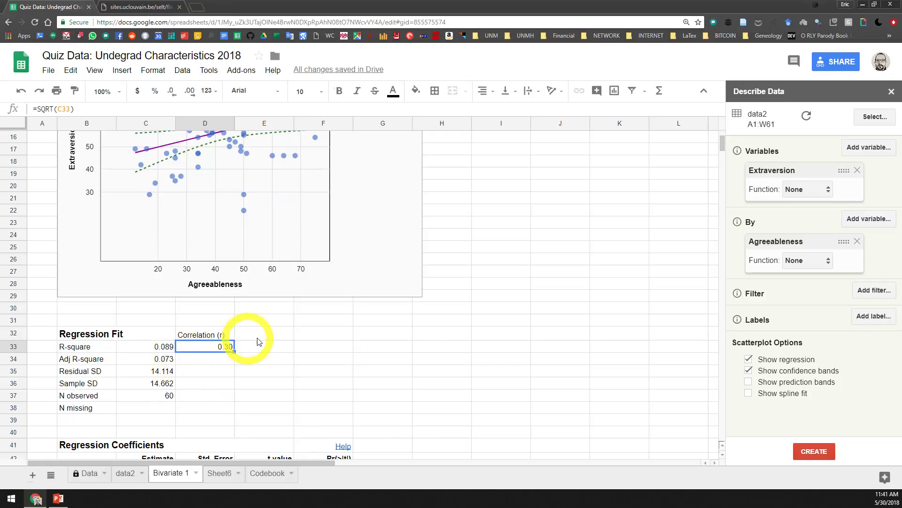
scroll(244, 329, "up", 4)
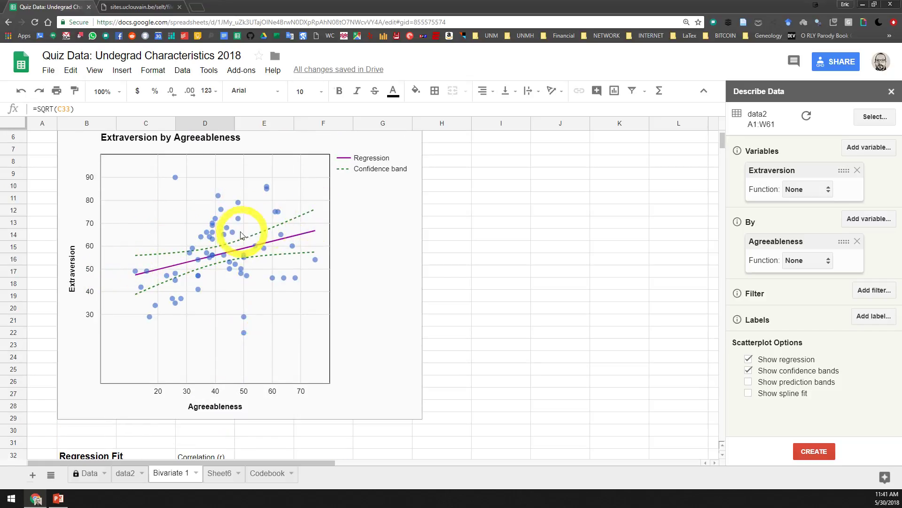
scroll(225, 286, "down", 5)
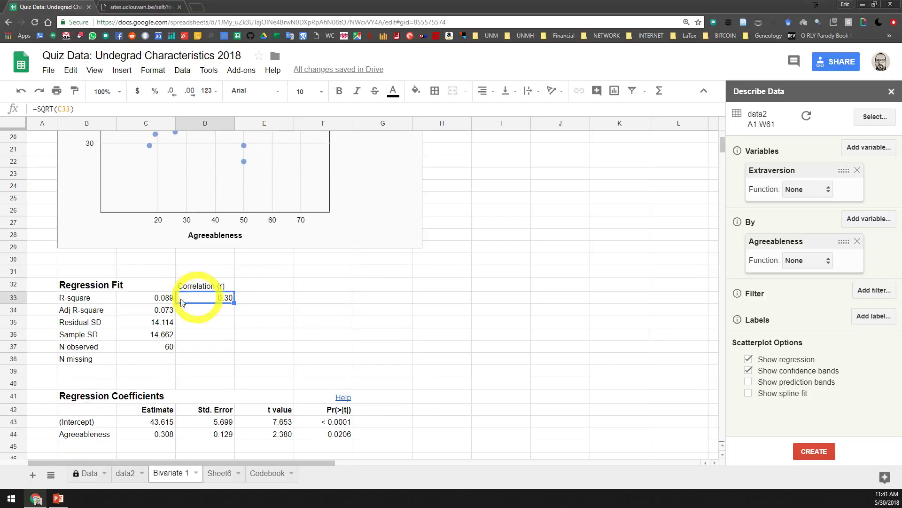
scroll(157, 258, "down", 1)
scroll(161, 258, "up", 4)
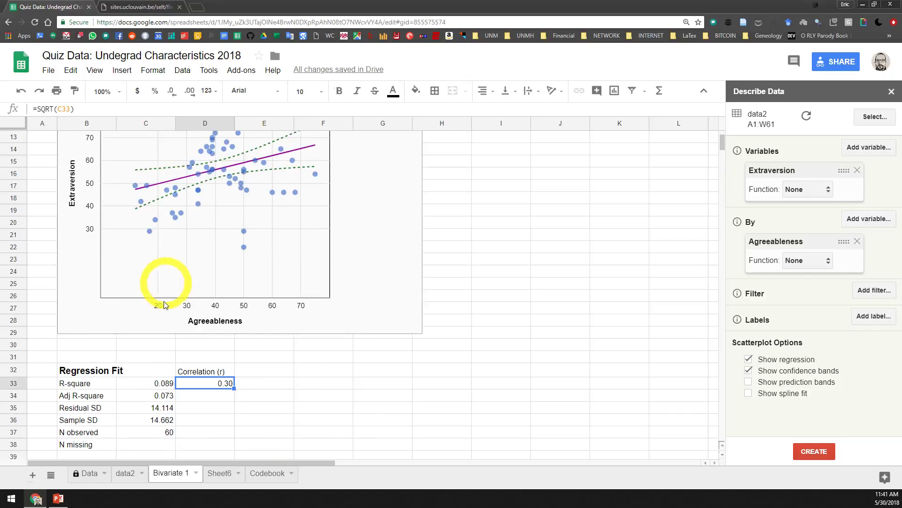
scroll(165, 292, "down", 1)
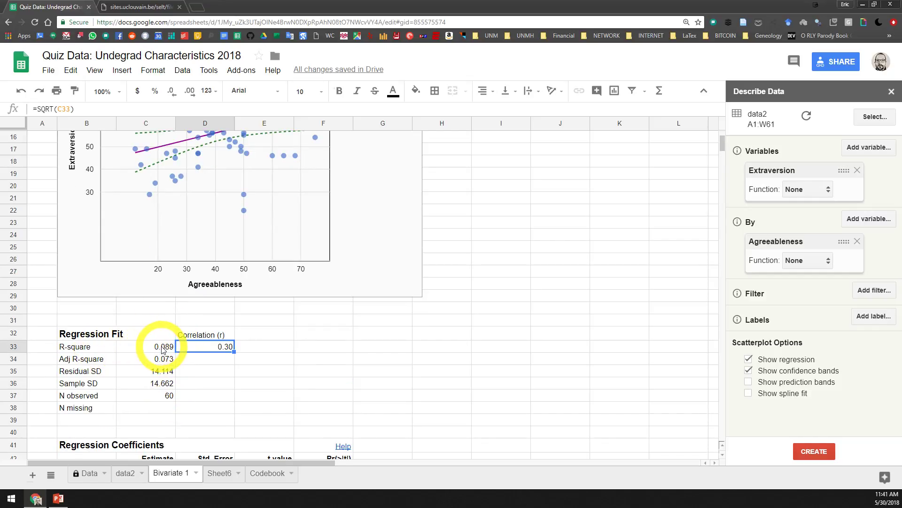
scroll(161, 342, "up", 2)
scroll(226, 404, "down", 2)
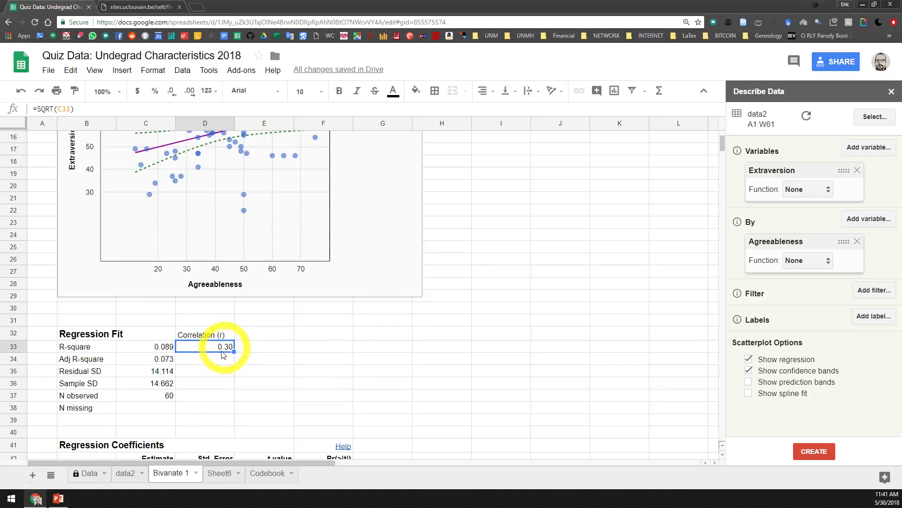
scroll(217, 371, "down", 3)
scroll(211, 379, "up", 3)
scroll(212, 378, "down", 3)
scroll(214, 380, "up", 4)
scroll(227, 393, "down", 5)
scroll(226, 388, "up", 4)
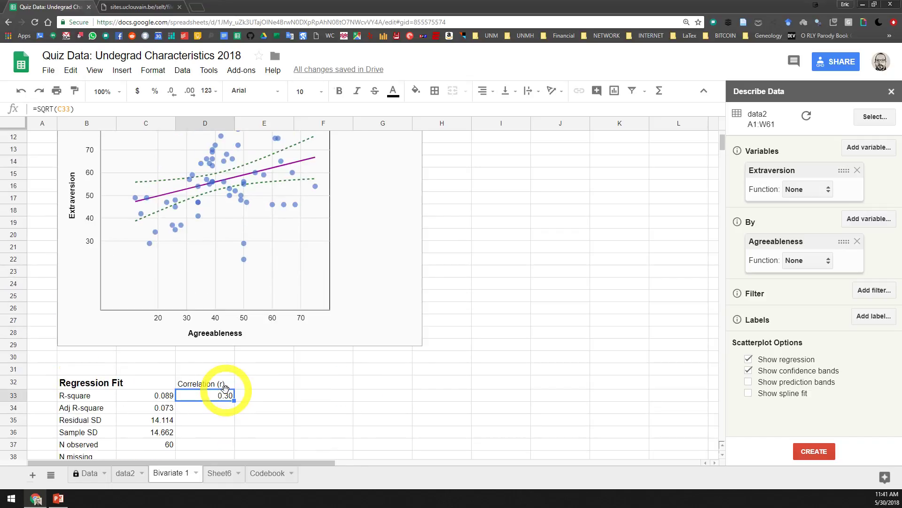
scroll(225, 390, "up", 2)
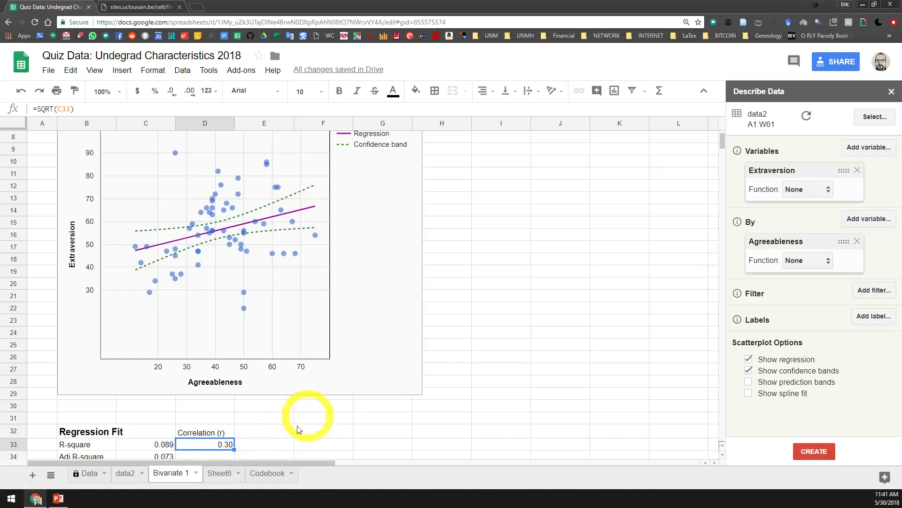
Step: Switch to PowerPoint to continue the empty sub-bullet under the third method on the Correlation slide
left_click(58, 497)
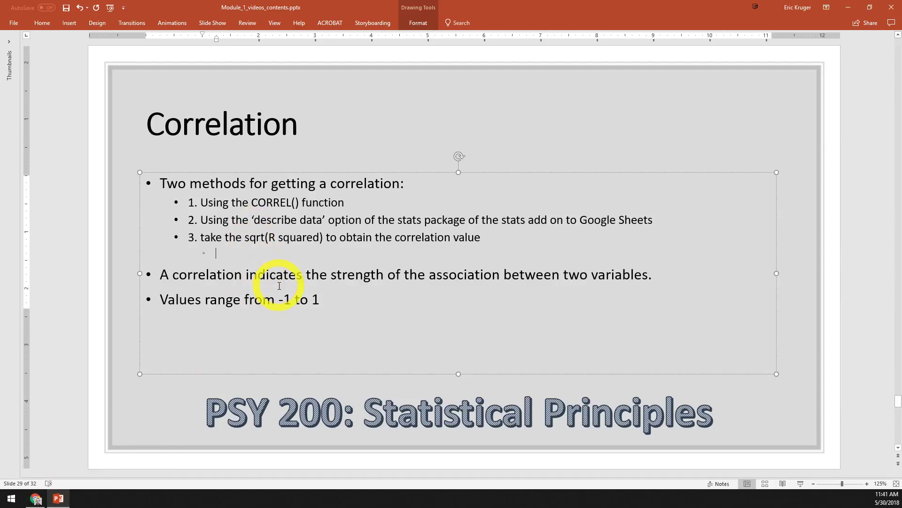